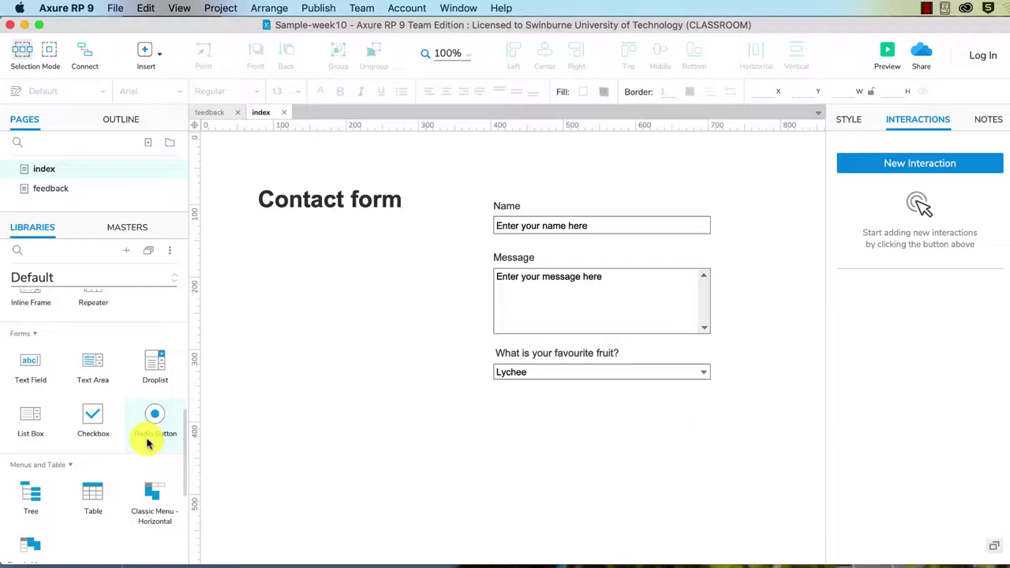
# Step: Add a List Box under the Lychee droplist and shorten it to 300 × 124
pyautogui.moveTo(28, 418); pyautogui.dragTo(495, 411)
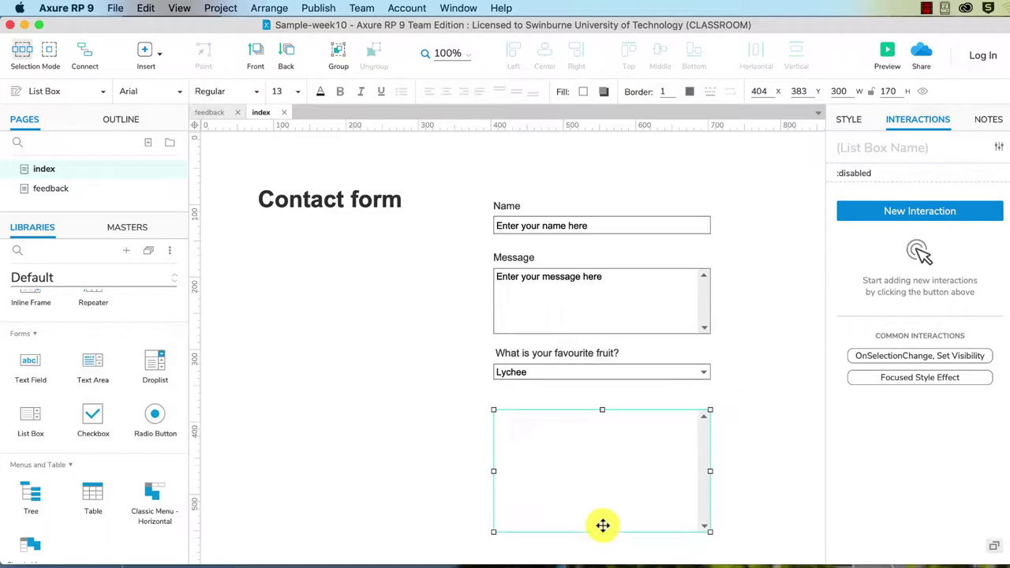
pyautogui.moveTo(602, 532); pyautogui.dragTo(606, 499)
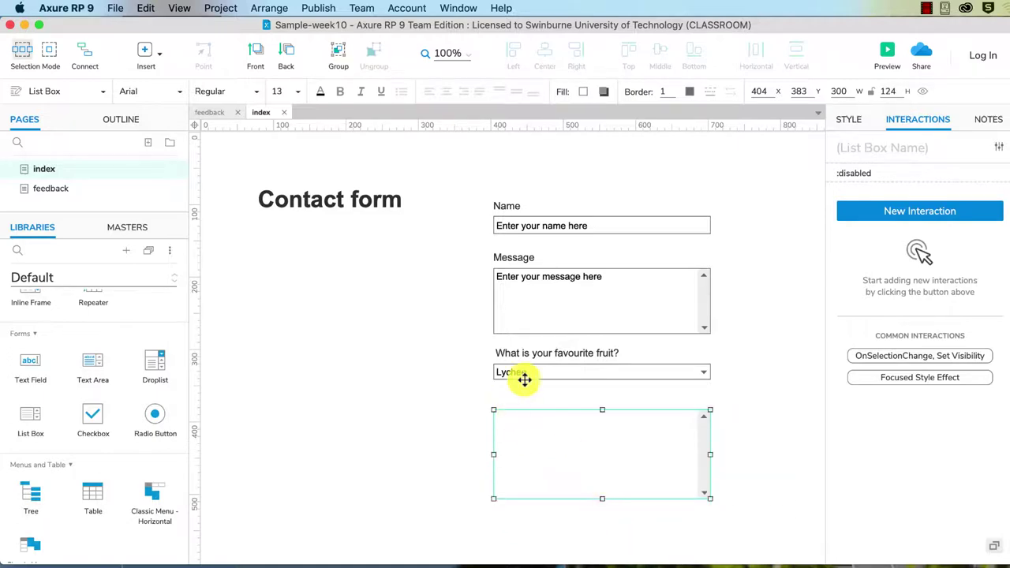
# Step: Fill the list box with Cat, Dog, Fish and Horse, allowing multiple selected items by default
pyautogui.doubleClick(541, 440)
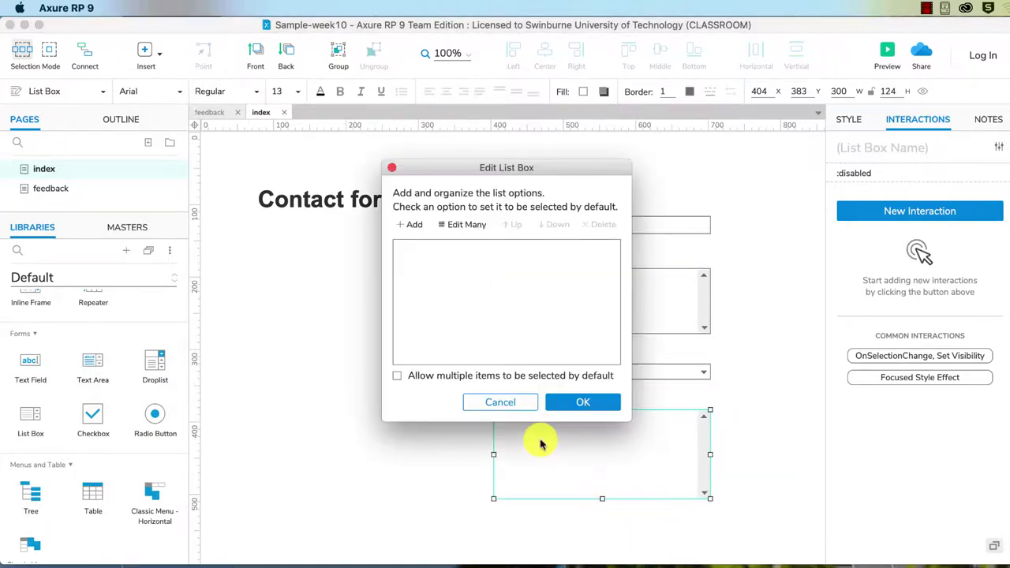
pyautogui.click(408, 227)
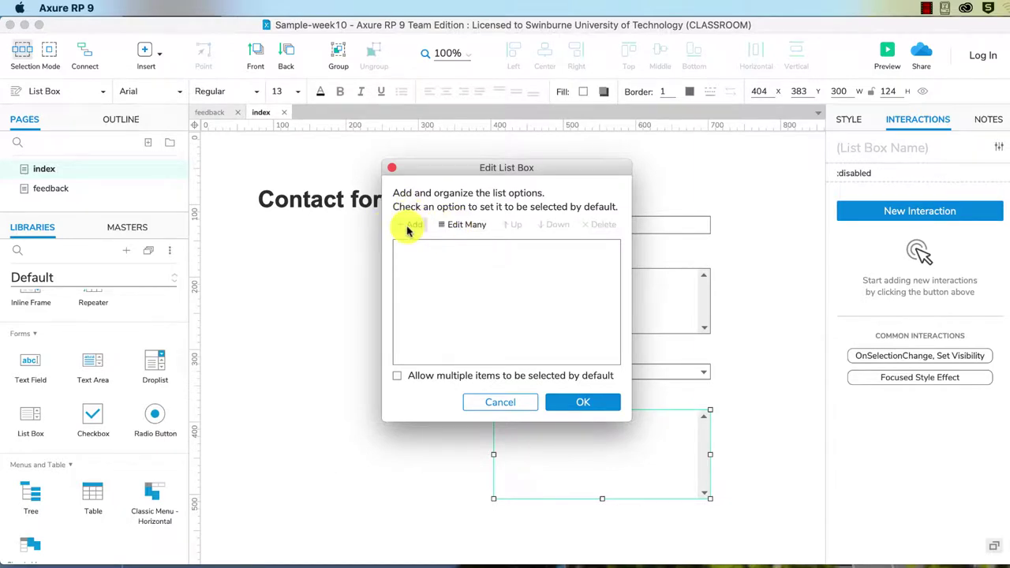
pyautogui.click(461, 225)
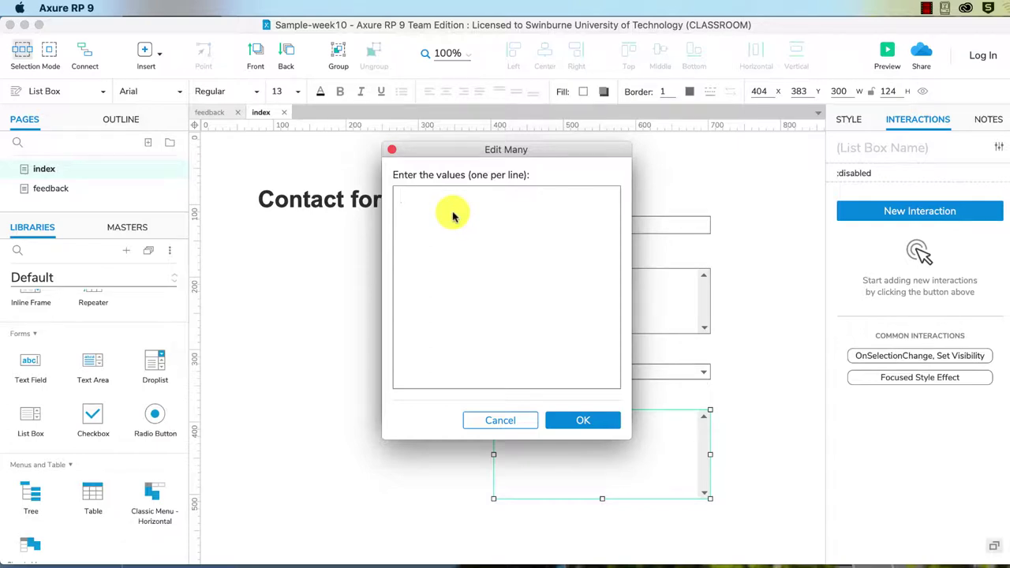
pyautogui.write('Cat')
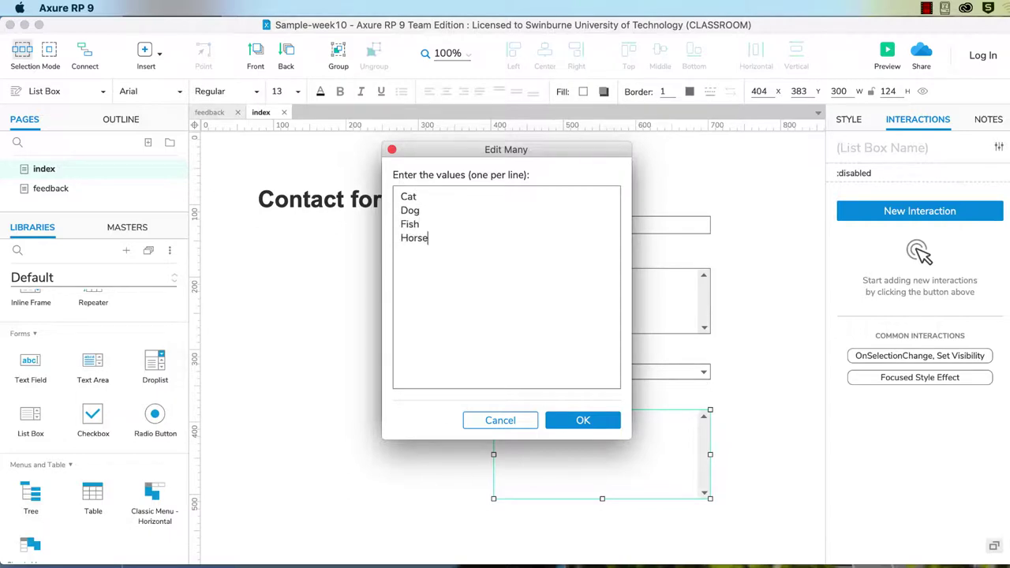
pyautogui.click(577, 422)
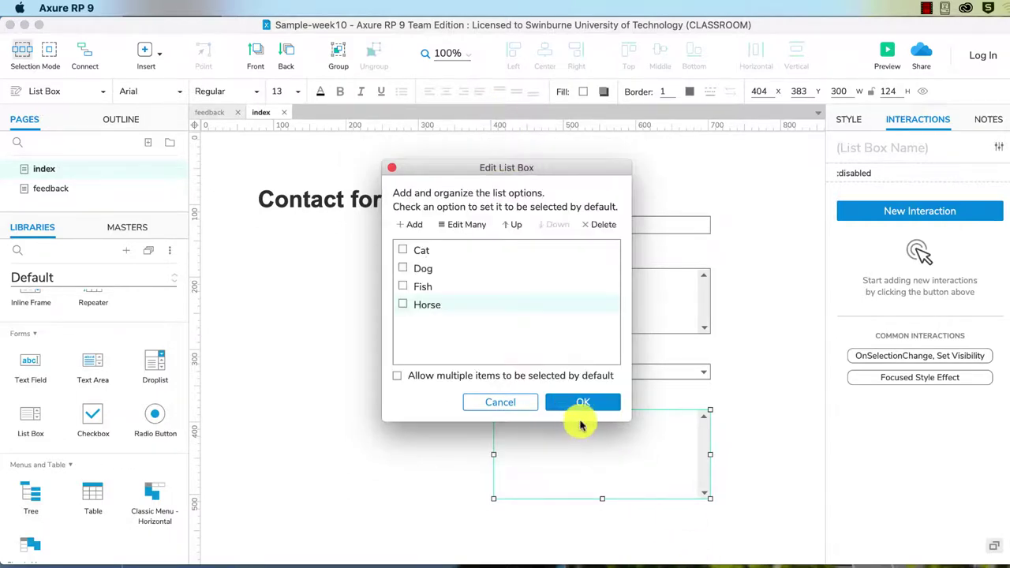
pyautogui.click(398, 377)
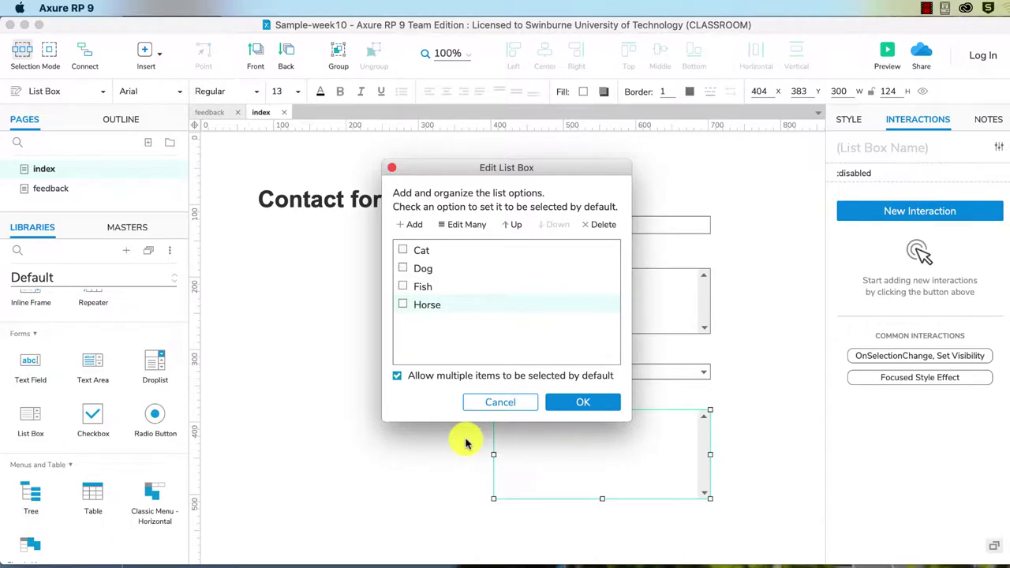
pyautogui.click(560, 412)
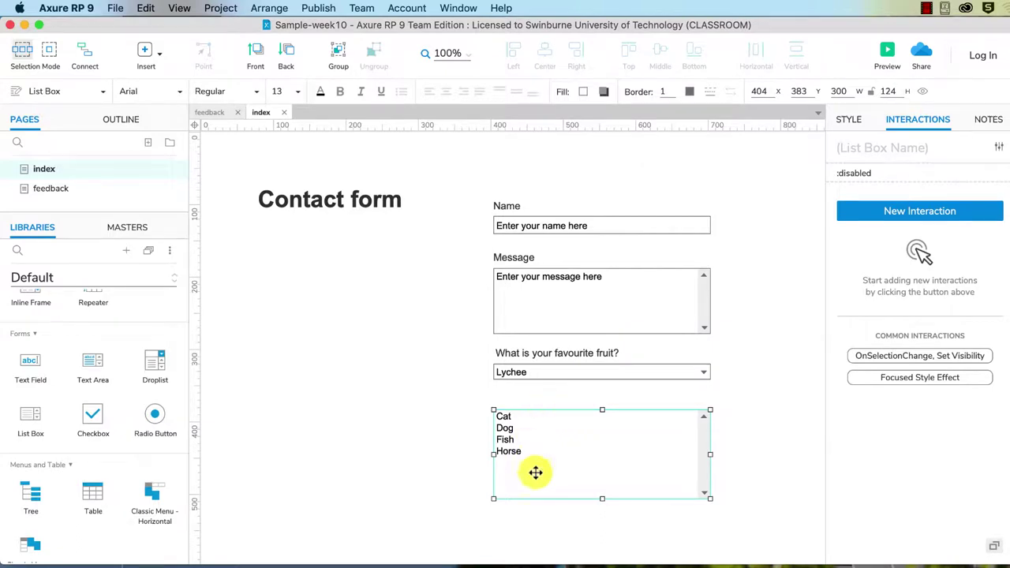
# Step: Shrink the list box to fit four options and label it 'What is your favourite animal?'
pyautogui.moveTo(604, 499); pyautogui.dragTo(601, 463)
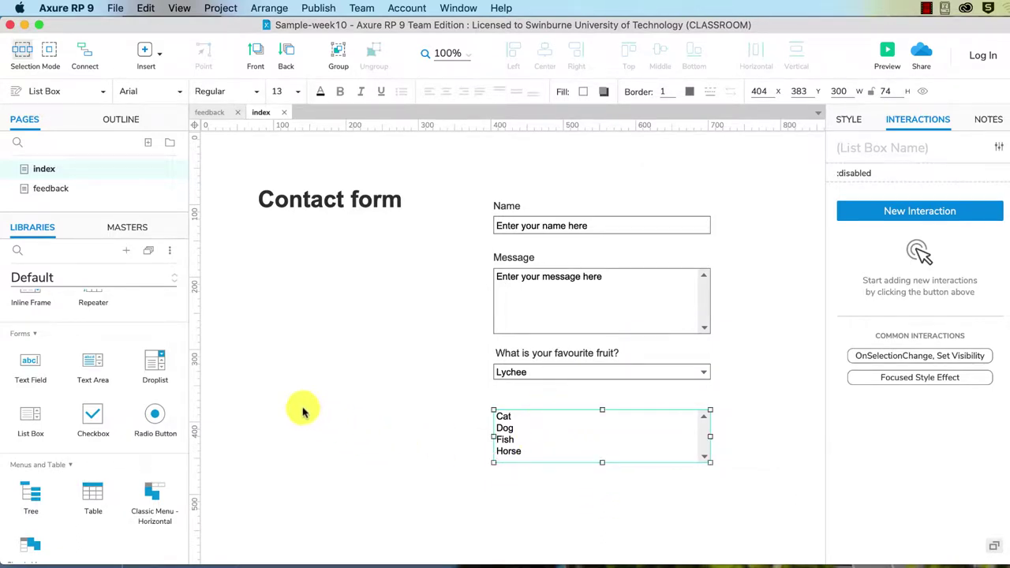
pyautogui.click(62, 334)
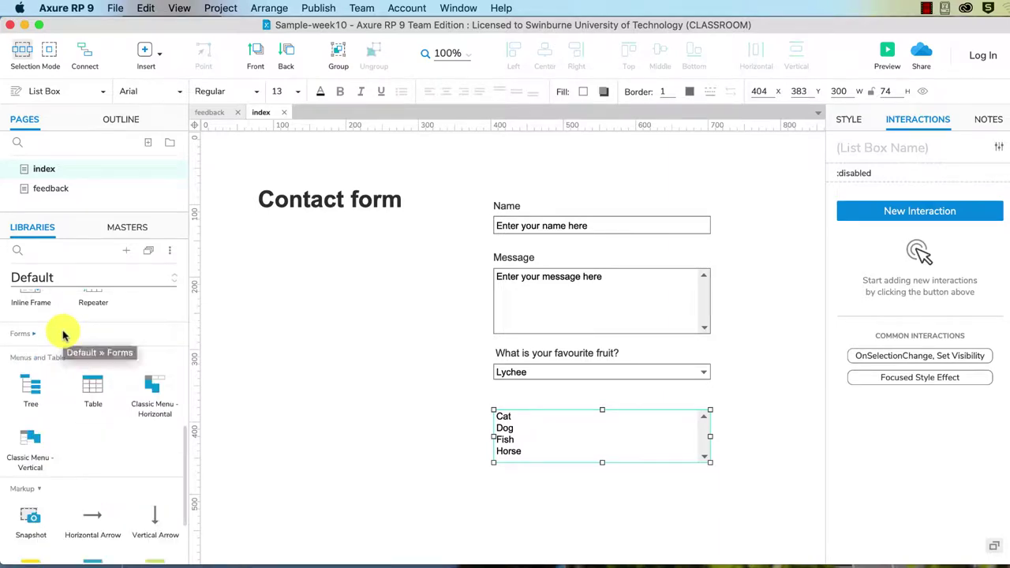
pyautogui.click(32, 334)
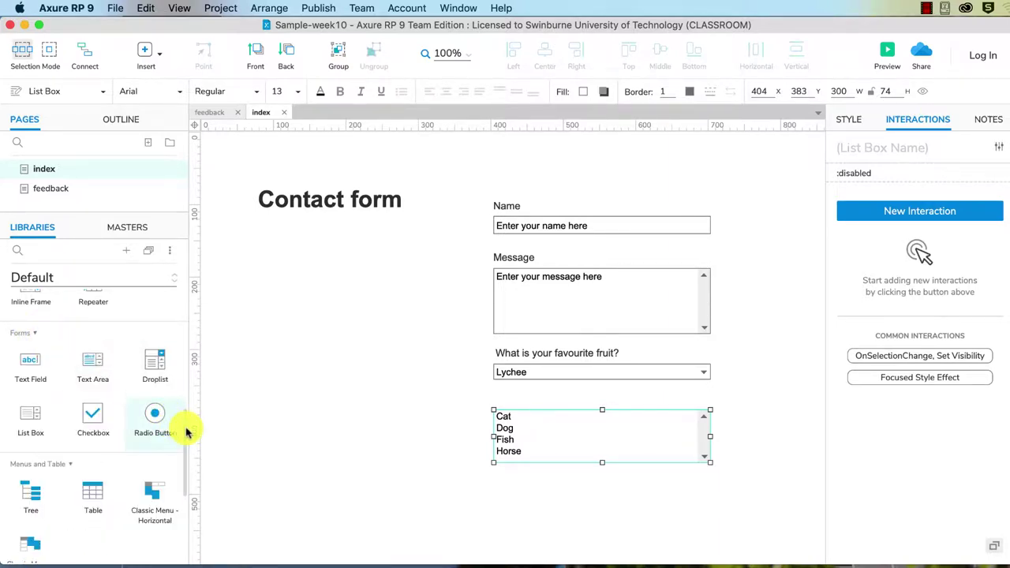
pyautogui.moveTo(189, 428); pyautogui.dragTo(186, 384)
pyautogui.moveTo(32, 316); pyautogui.dragTo(492, 391)
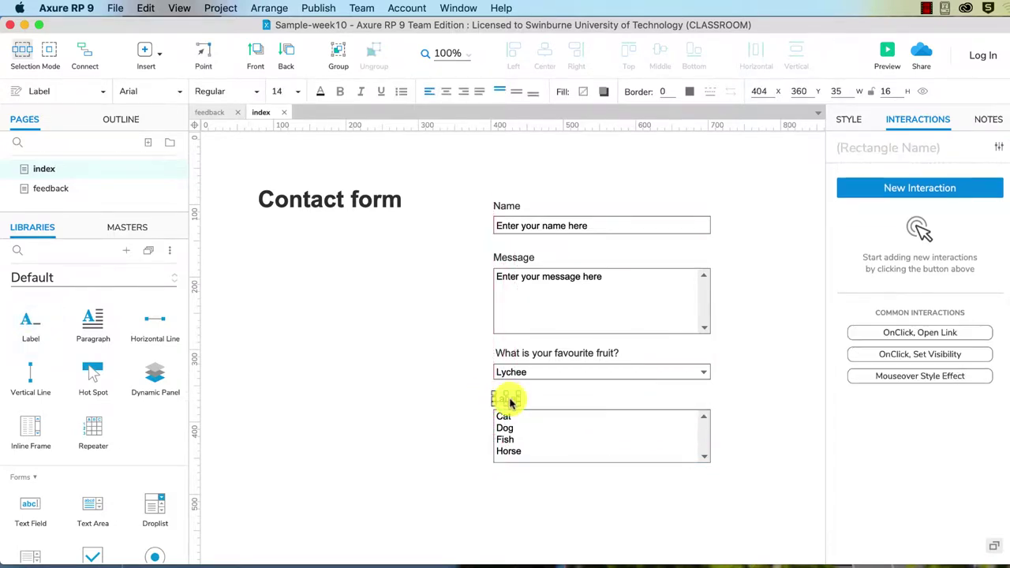
pyautogui.doubleClick(510, 403)
pyautogui.write('Wh')
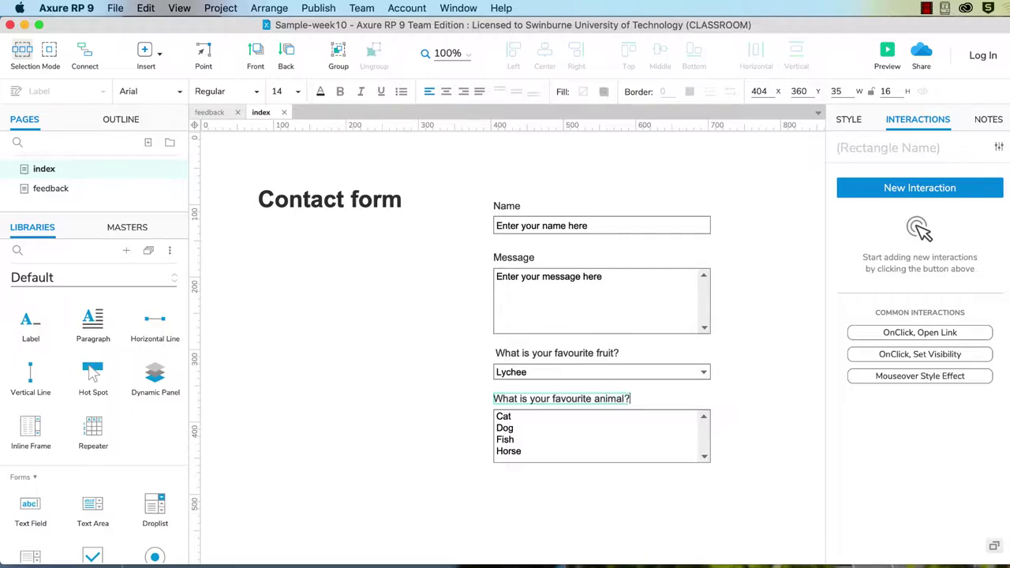
pyautogui.click(390, 436)
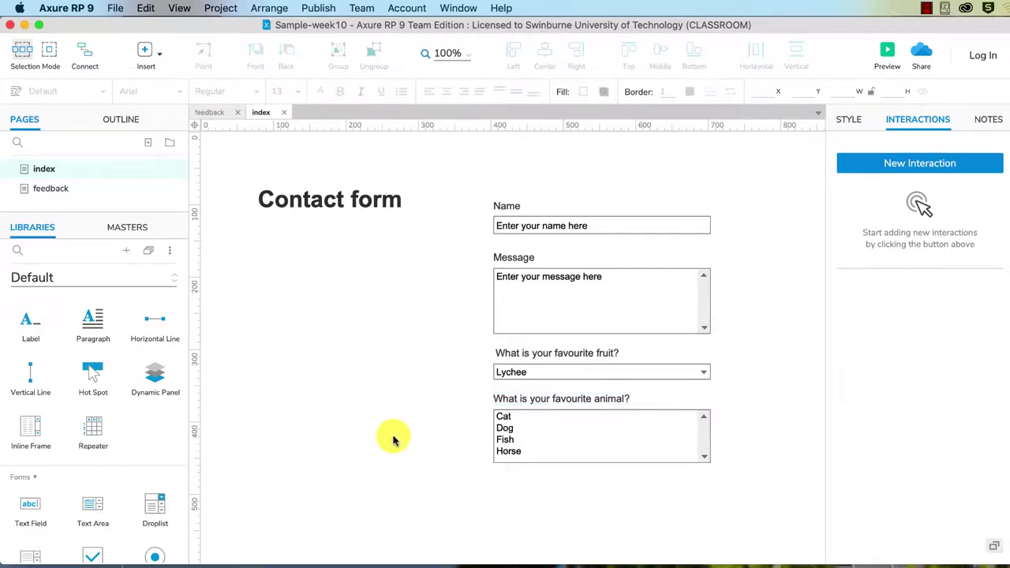
# Step: Add Cat and Dog checkboxes stacked below the animal list box
pyautogui.scroll(-2, 124, 488)
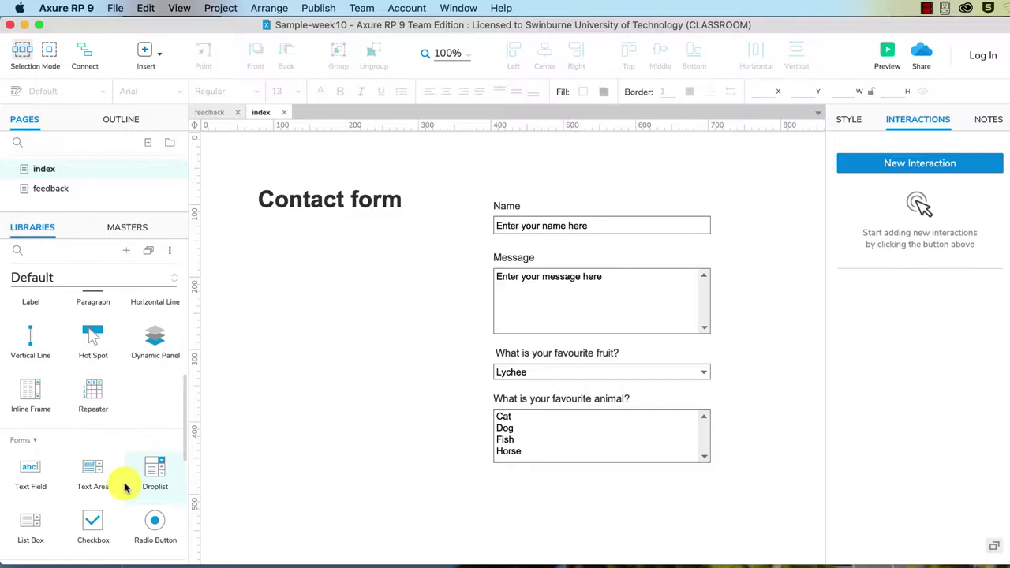
pyautogui.scroll(-1, 124, 487)
pyautogui.scroll(-1, 418, 474)
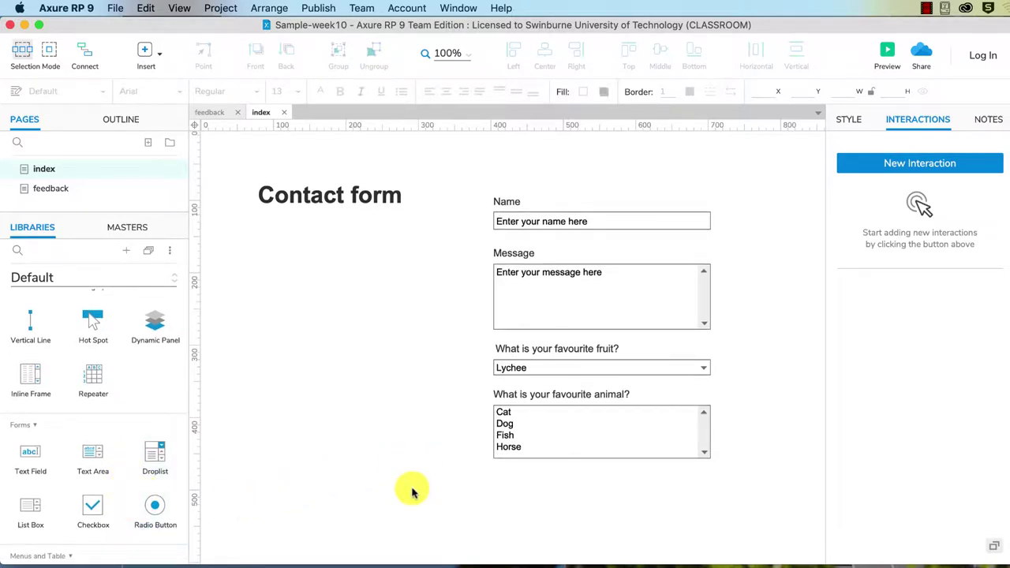
pyautogui.scroll(-4, 411, 491)
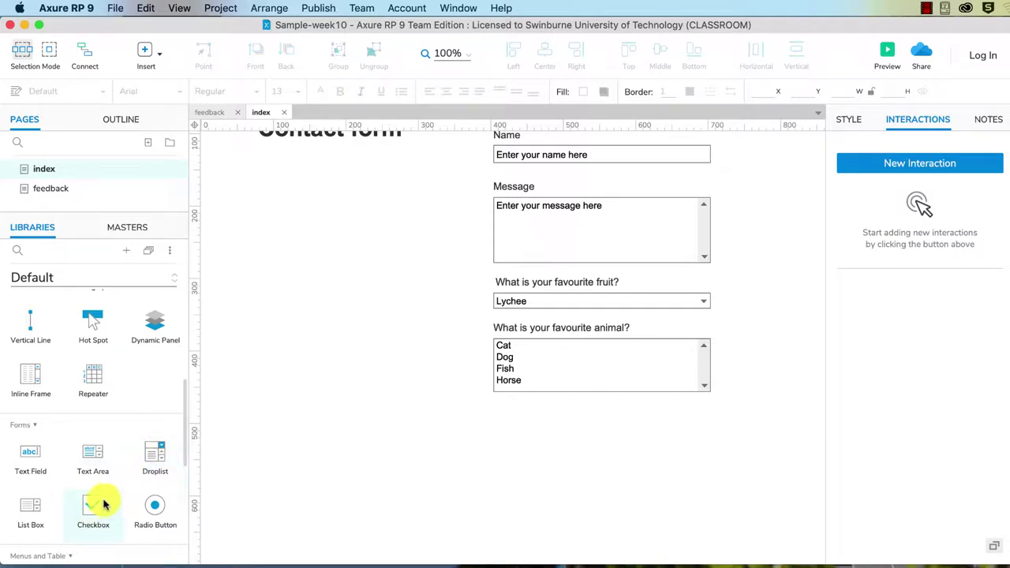
pyautogui.moveTo(90, 508); pyautogui.dragTo(494, 426)
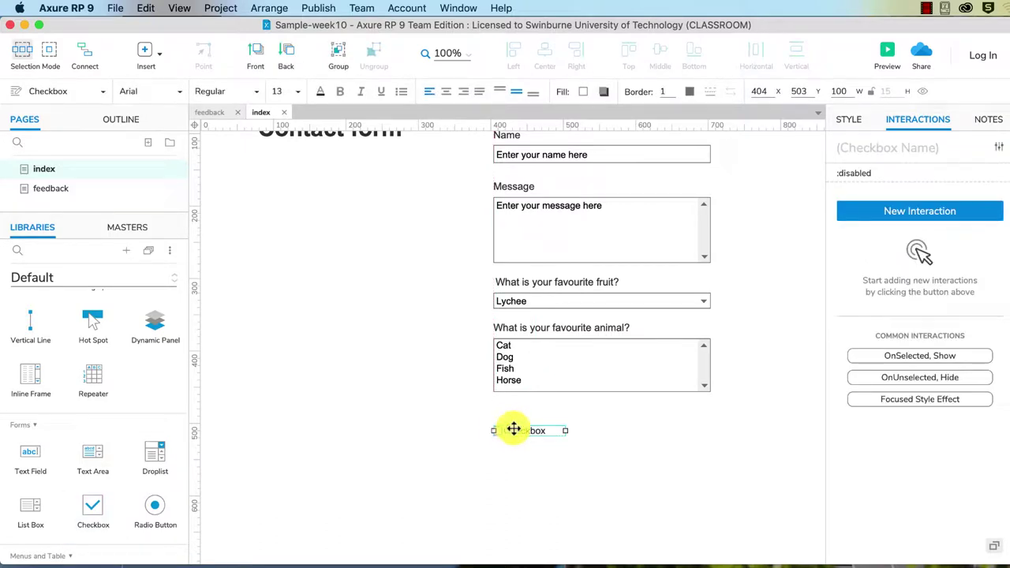
pyautogui.doubleClick(517, 431)
pyautogui.write('Cat')
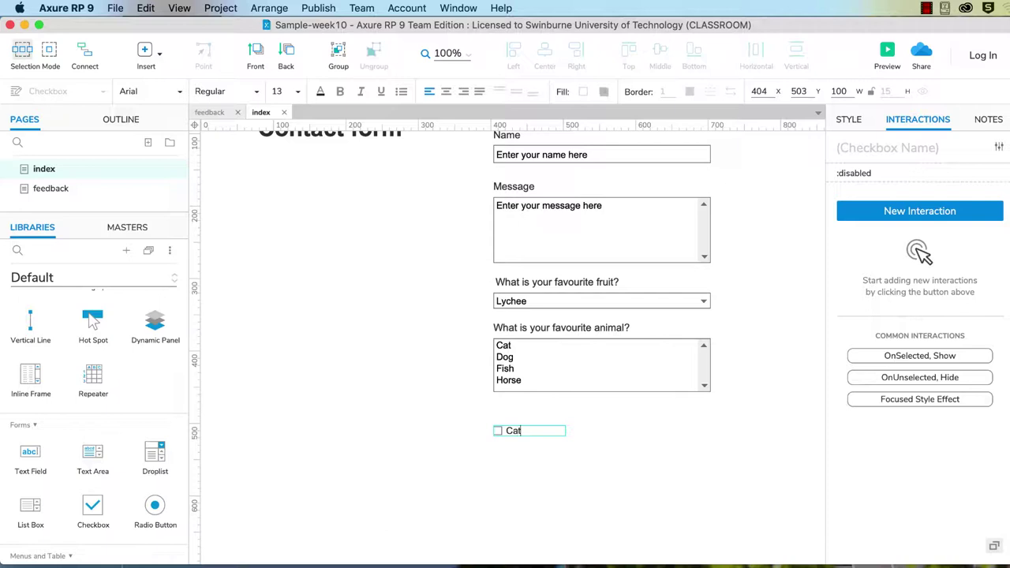
pyautogui.moveTo(97, 515); pyautogui.dragTo(495, 454)
pyautogui.doubleClick(524, 457)
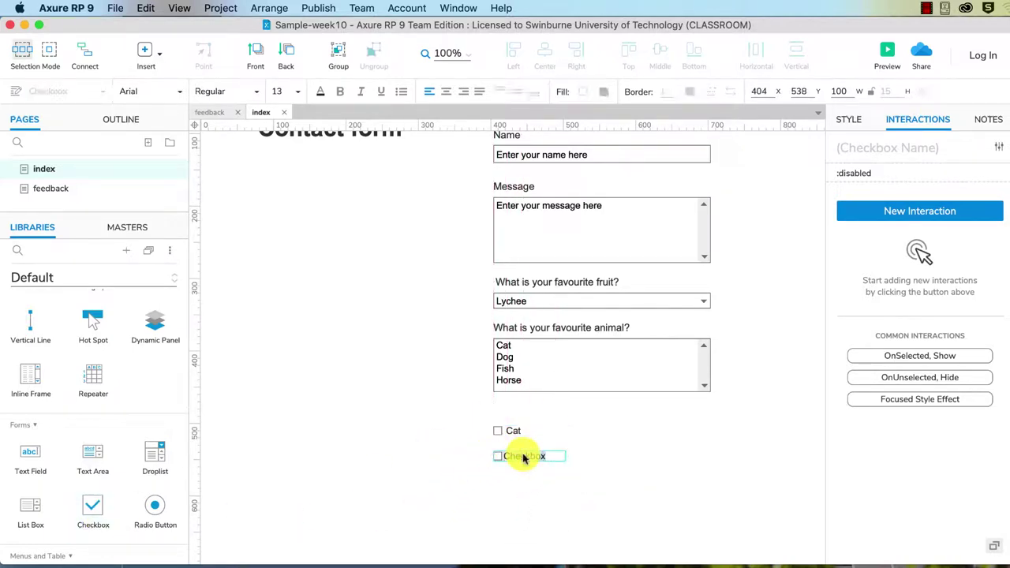
pyautogui.write('Dog')
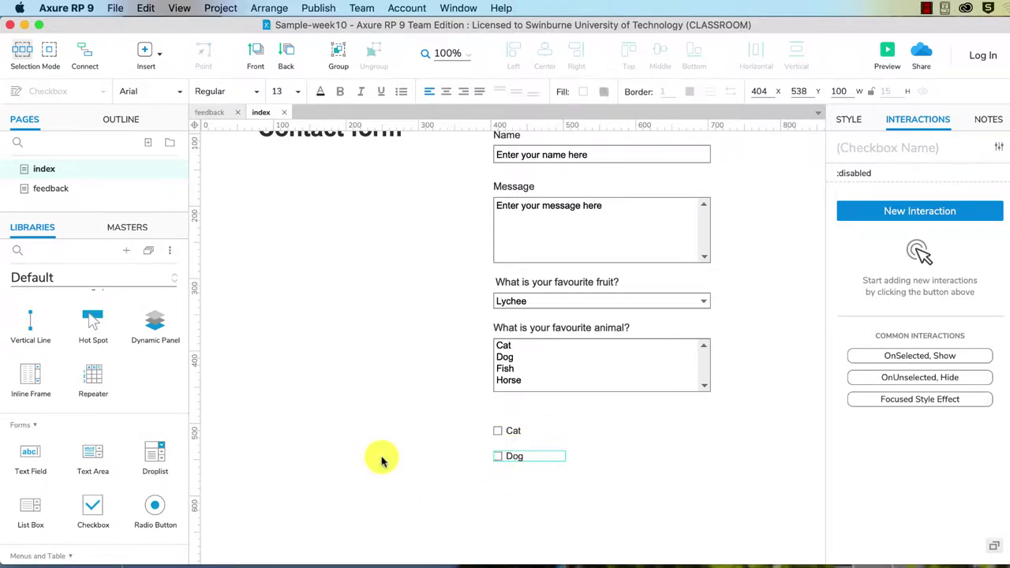
pyautogui.click(382, 459)
# Step: Add Fish and Horse checkboxes in a second column beside Cat and Dog
pyautogui.moveTo(86, 513); pyautogui.dragTo(620, 424)
pyautogui.click(623, 421)
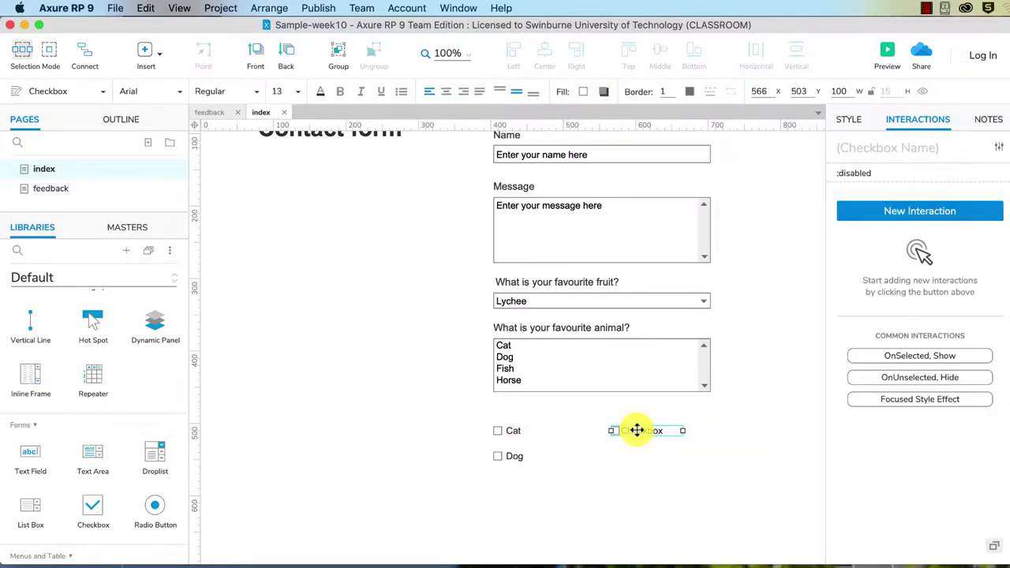
pyautogui.doubleClick(636, 427)
pyautogui.press('BackSpace')
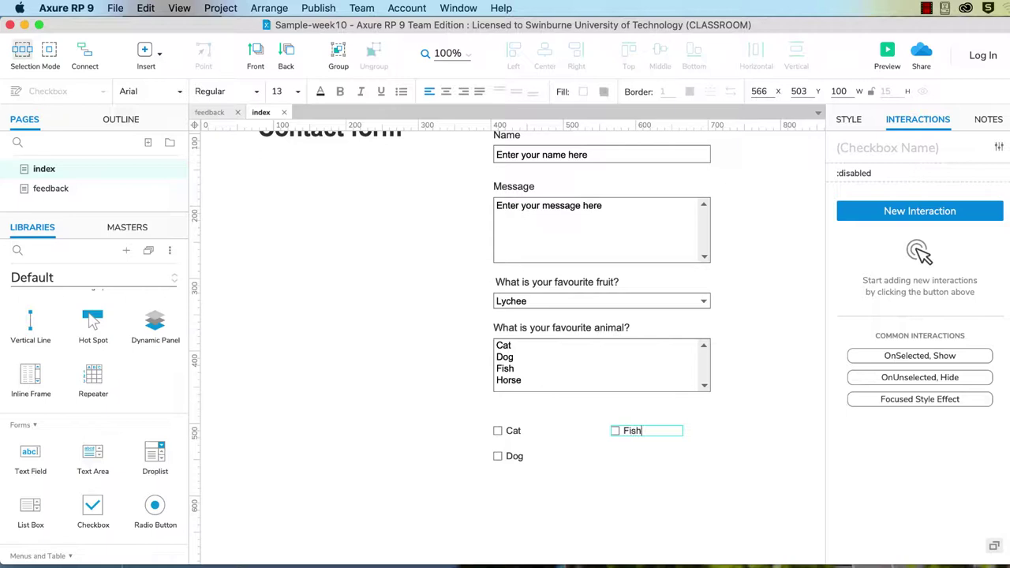
pyautogui.click(424, 433)
pyautogui.moveTo(103, 505); pyautogui.dragTo(615, 455)
pyautogui.doubleClick(623, 456)
pyautogui.write('Horse')
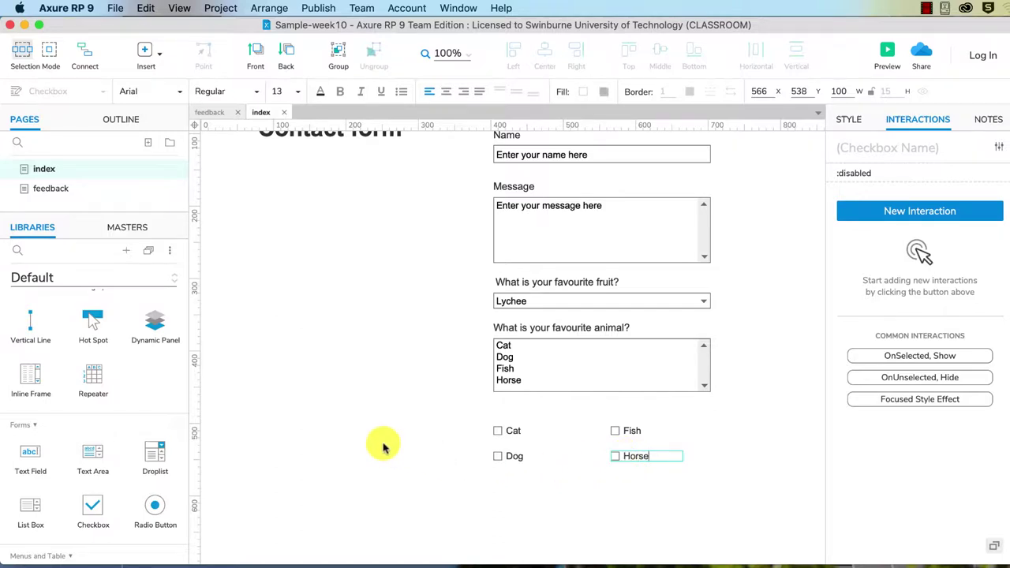
pyautogui.click(384, 444)
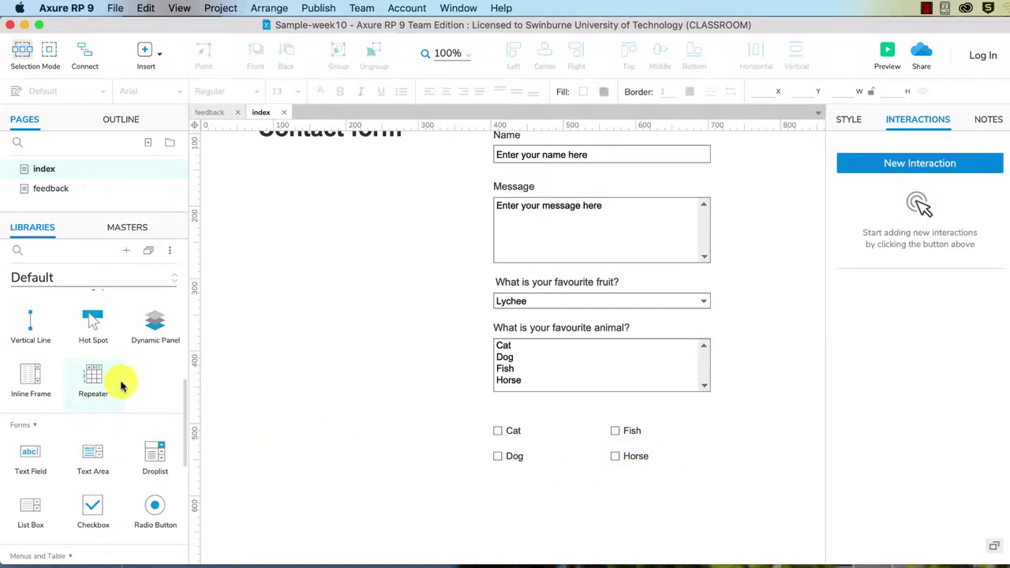
pyautogui.scroll(1, 115, 377)
pyautogui.scroll(1, 110, 377)
# Step: Head the checkboxes with the label 'Which animals do you own?' and preview the page
pyautogui.moveTo(32, 316); pyautogui.dragTo(491, 408)
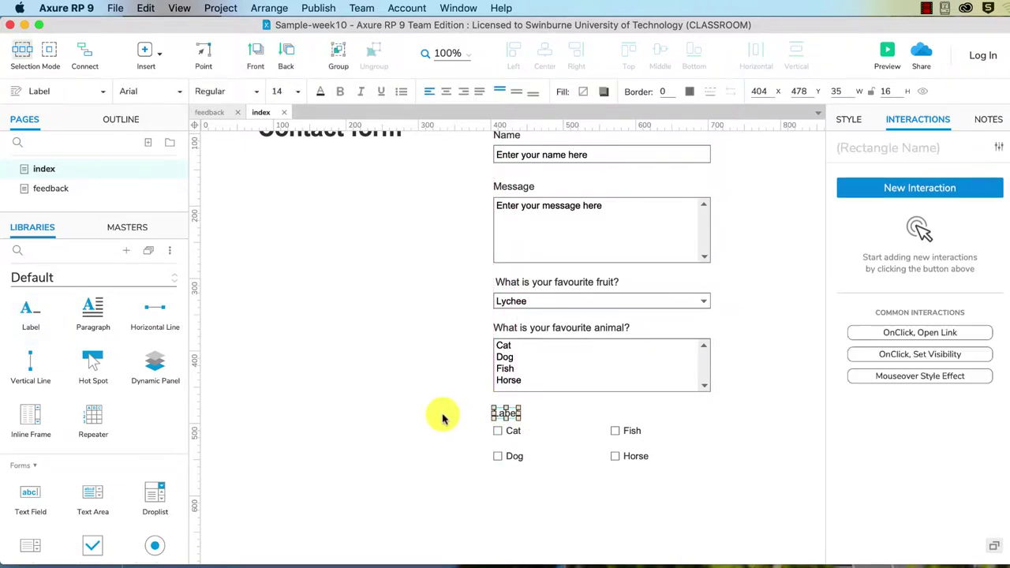
pyautogui.doubleClick(507, 414)
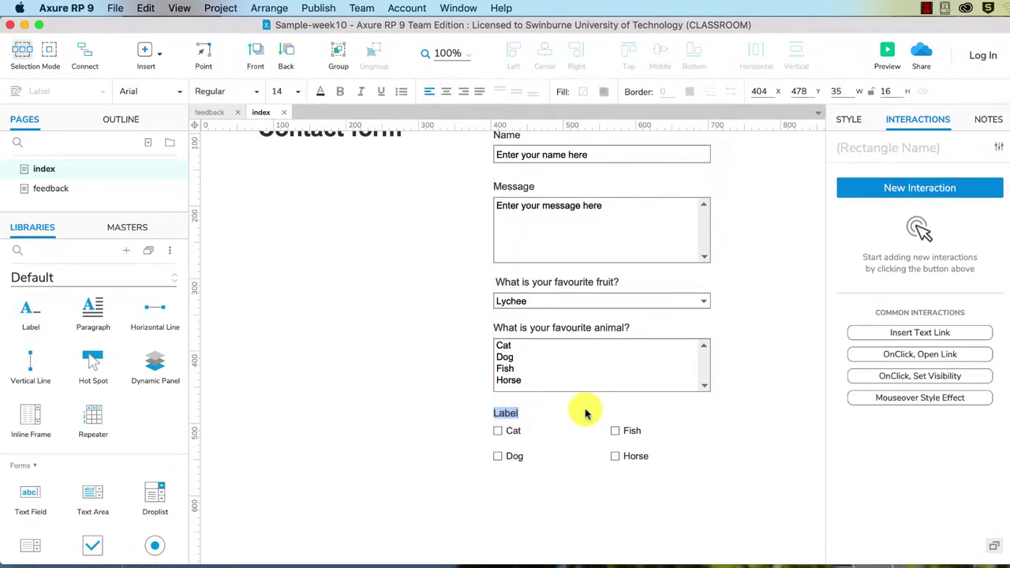
pyautogui.write('Which animals do you own?')
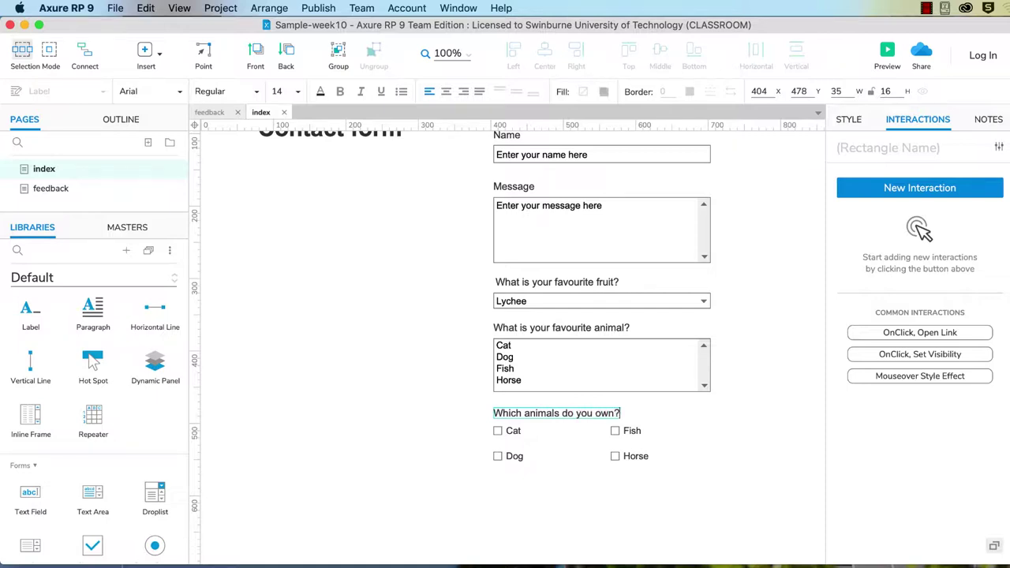
pyautogui.click(406, 427)
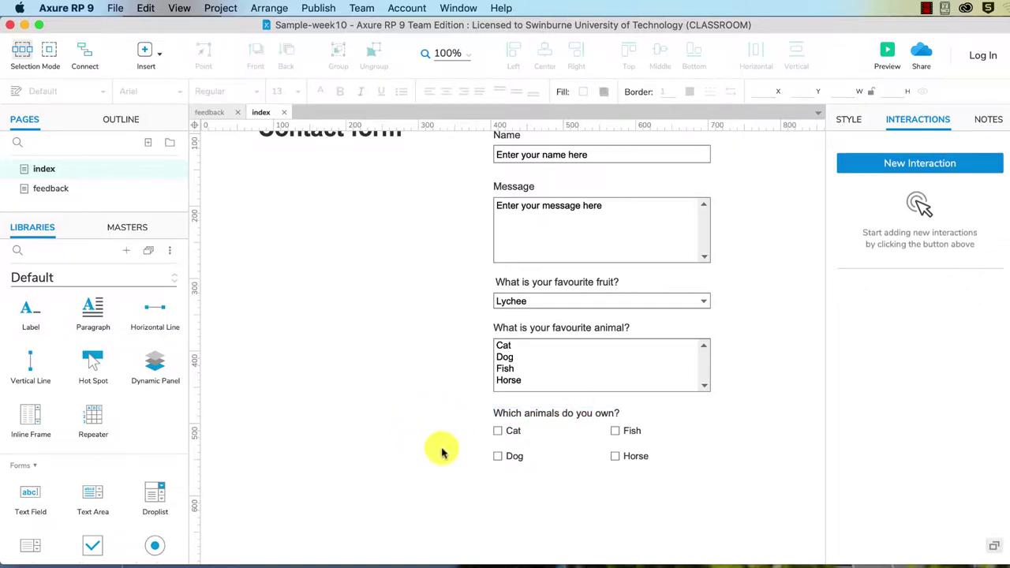
pyautogui.click(889, 56)
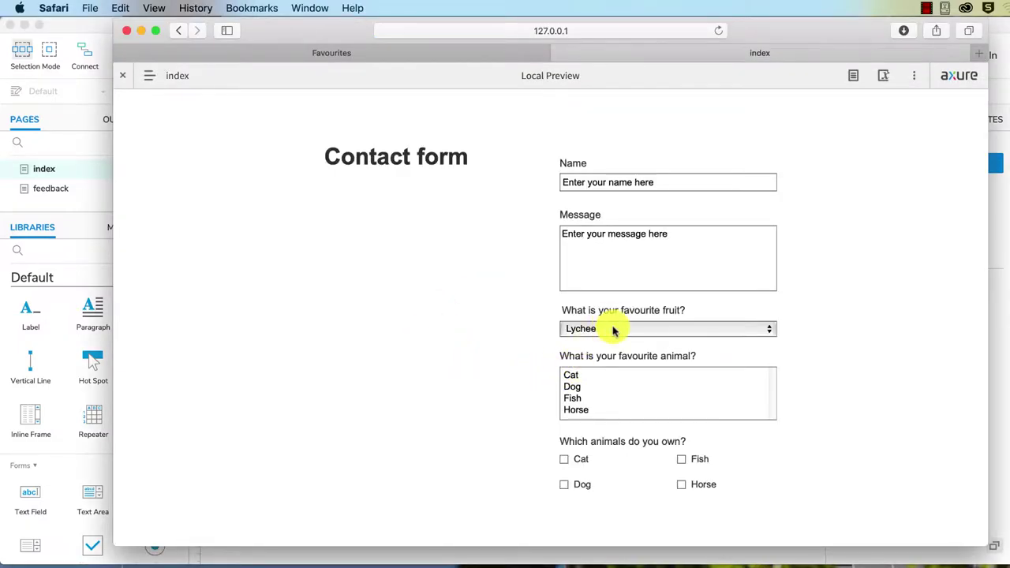
# Step: In the preview, choose Pear as the fruit and select all four animals in the list
pyautogui.click(615, 331)
pyautogui.click(608, 345)
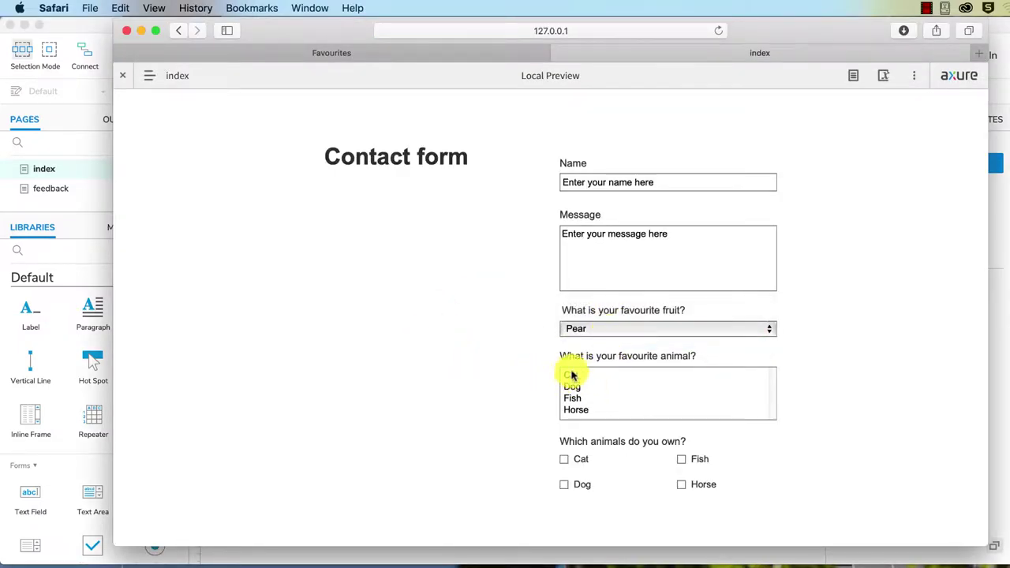
pyautogui.moveTo(572, 375); pyautogui.dragTo(579, 408)
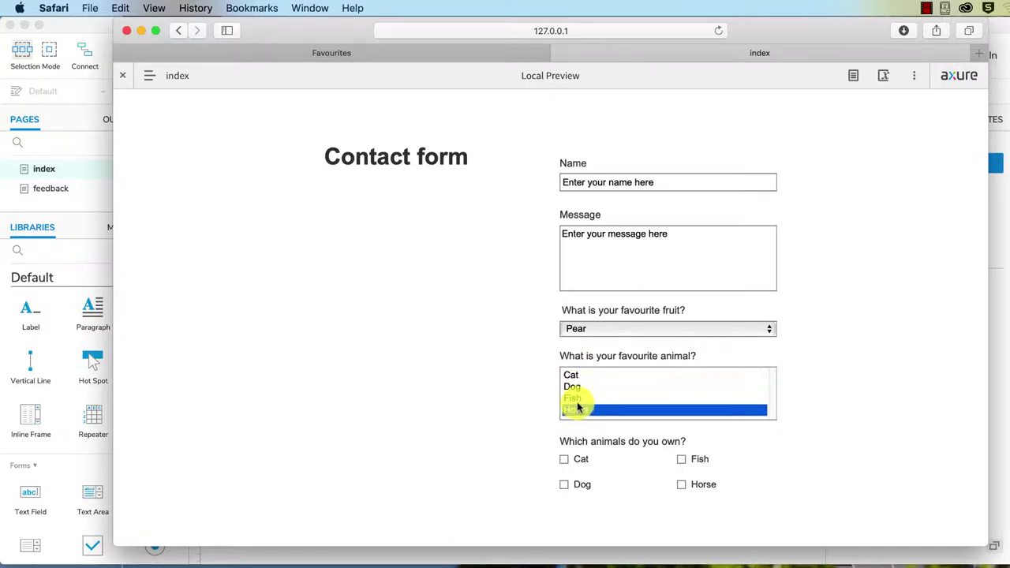
pyautogui.keyDown('shift'); pyautogui.click(571, 376); pyautogui.keyUp('shift')
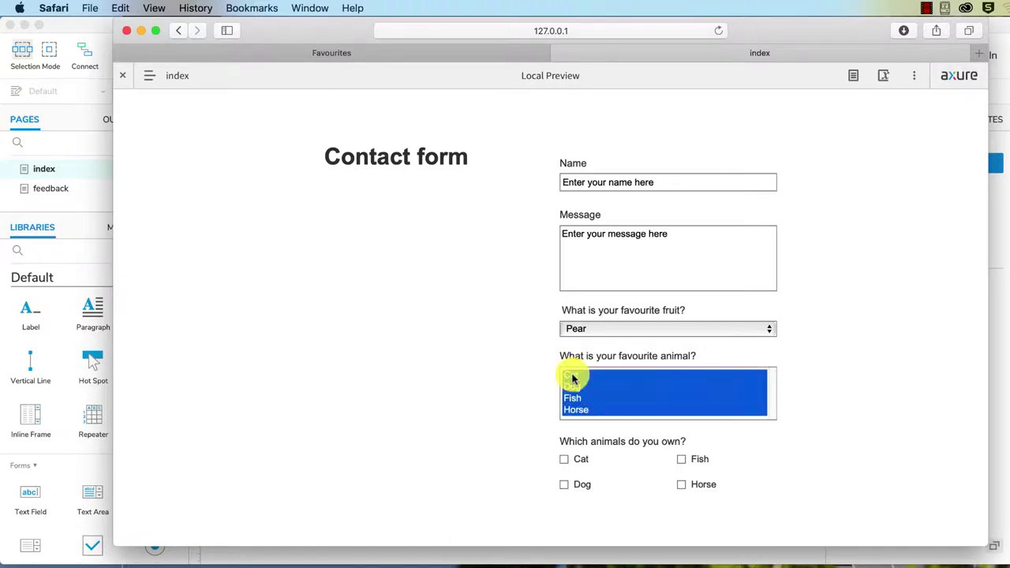
pyautogui.click(473, 414)
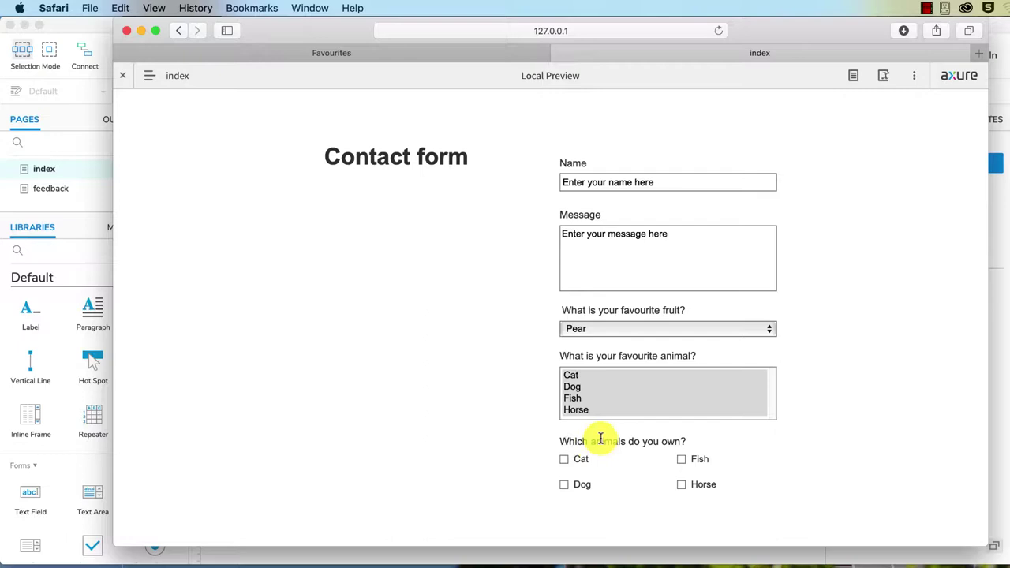
# Step: Test the checkboxes, leaving Dog and Fish ticked, then return to the Axure editor
pyautogui.click(565, 460)
pyautogui.click(564, 484)
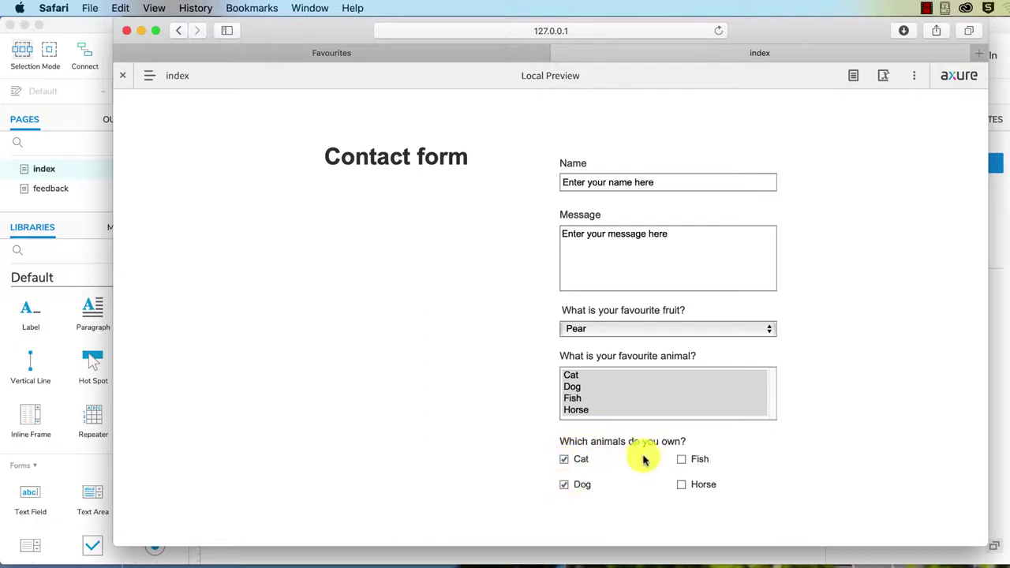
pyautogui.click(681, 458)
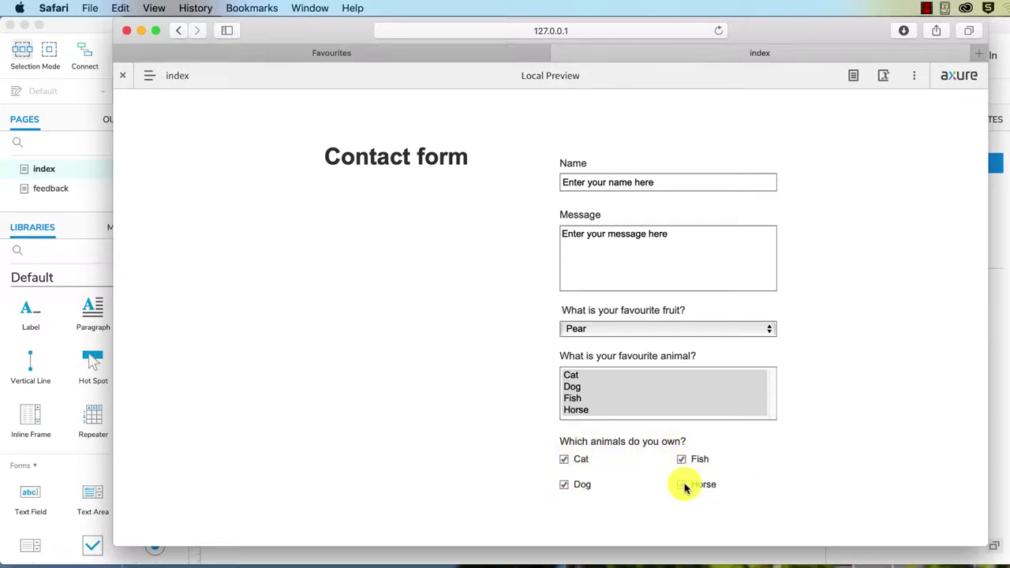
pyautogui.click(681, 458)
pyautogui.click(564, 459)
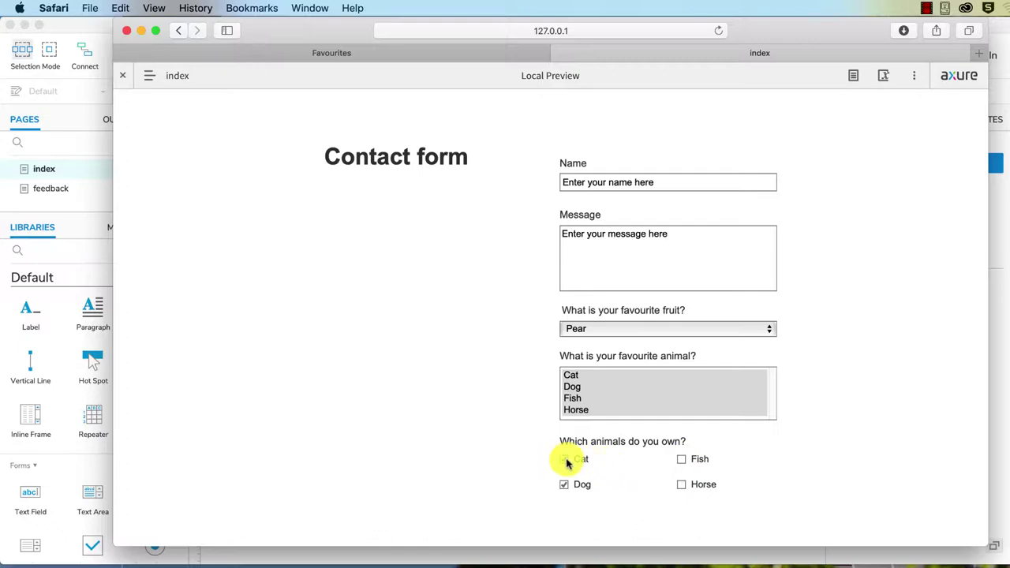
pyautogui.click(682, 459)
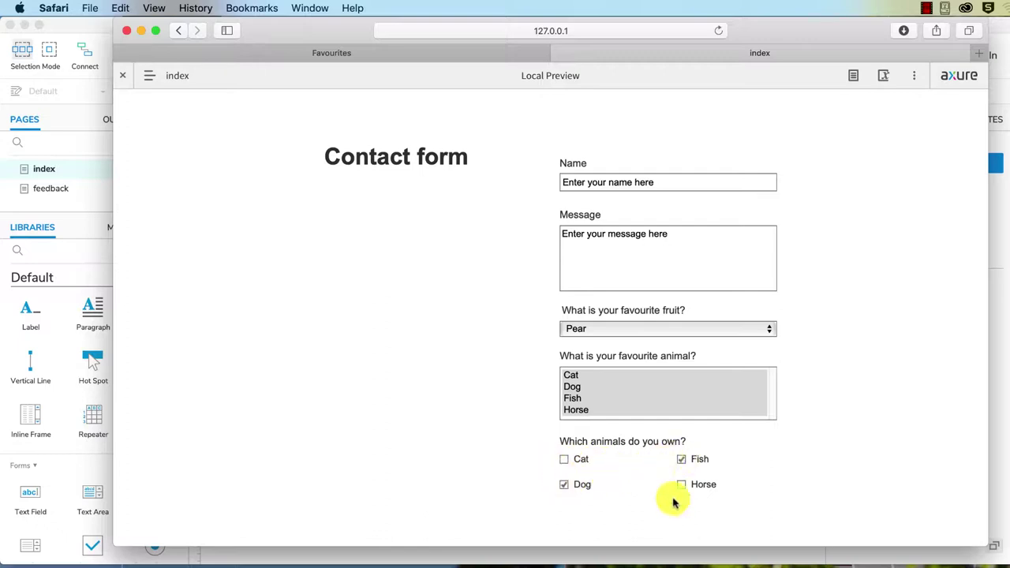
pyautogui.click(717, 552)
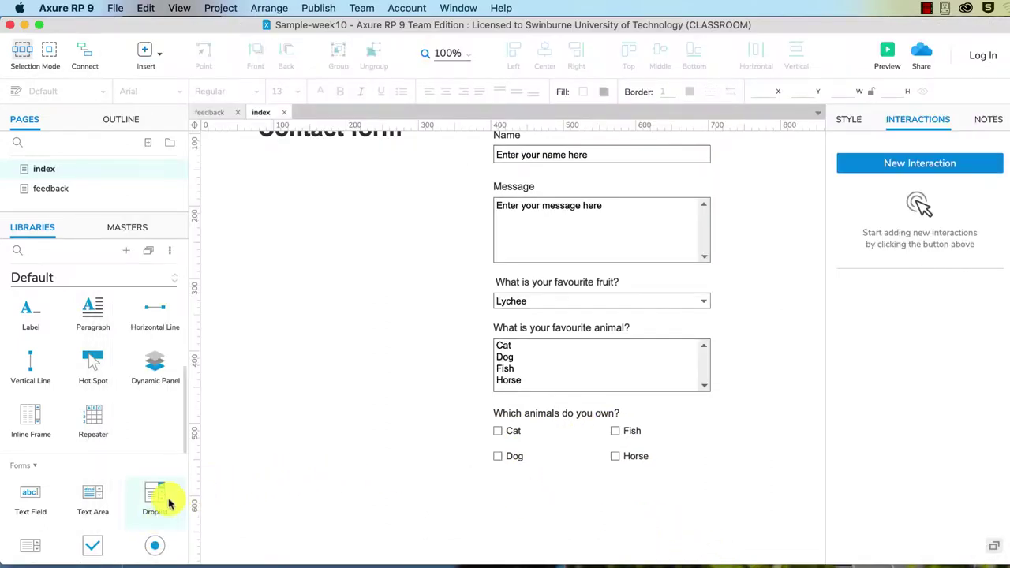
# Step: Place a Yes radio button under the checkboxes and a No radio button beside it
pyautogui.scroll(-3, 113, 469)
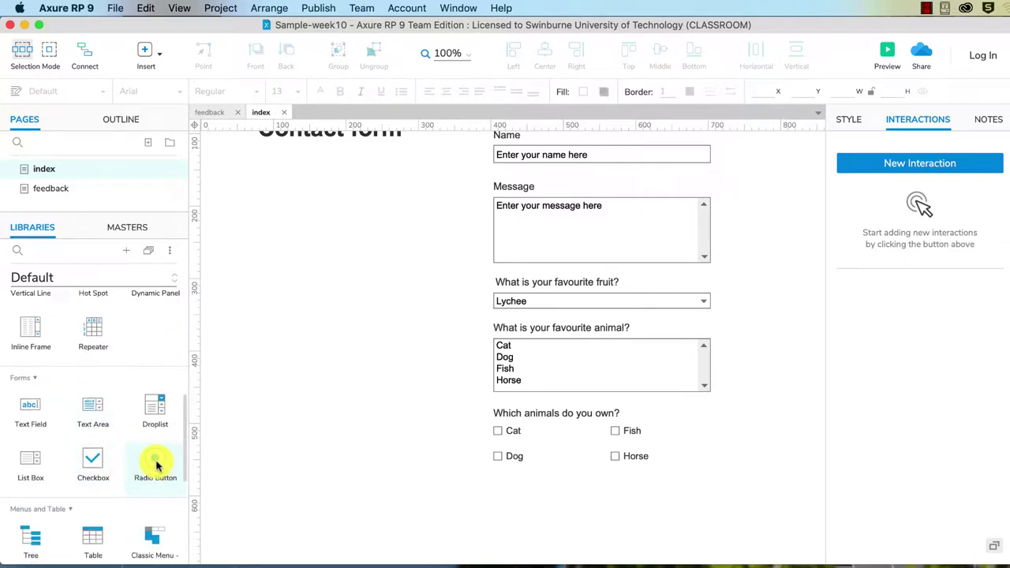
pyautogui.moveTo(156, 467); pyautogui.dragTo(506, 516)
pyautogui.doubleClick(546, 515)
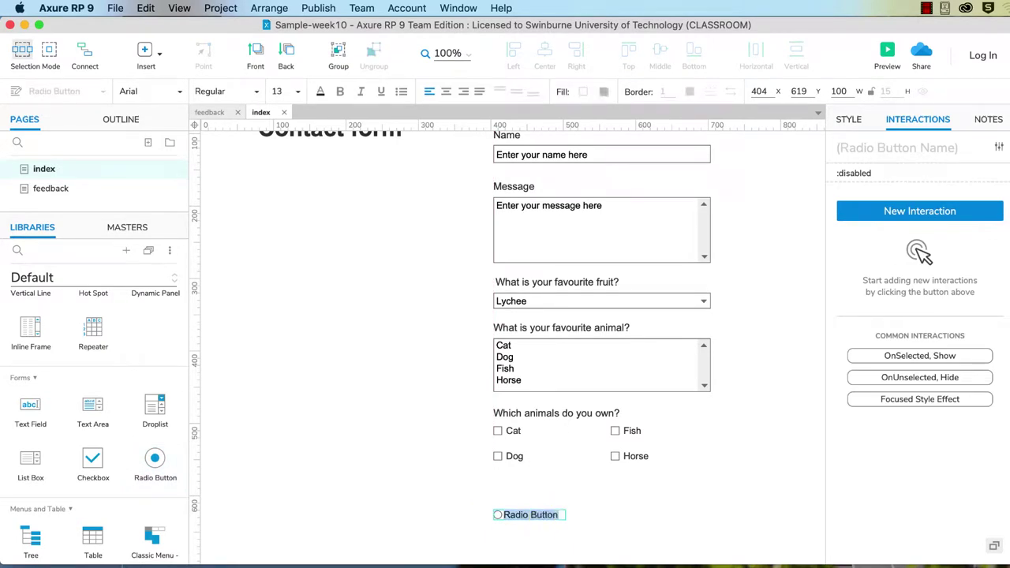
pyautogui.write('Yes')
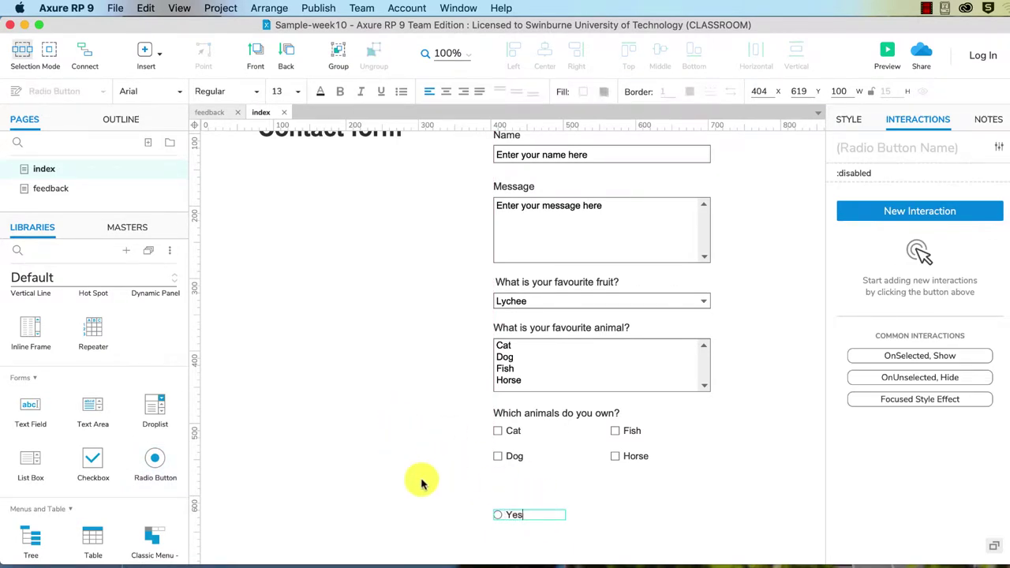
pyautogui.click(395, 479)
pyautogui.moveTo(155, 458); pyautogui.dragTo(617, 515)
pyautogui.doubleClick(648, 515)
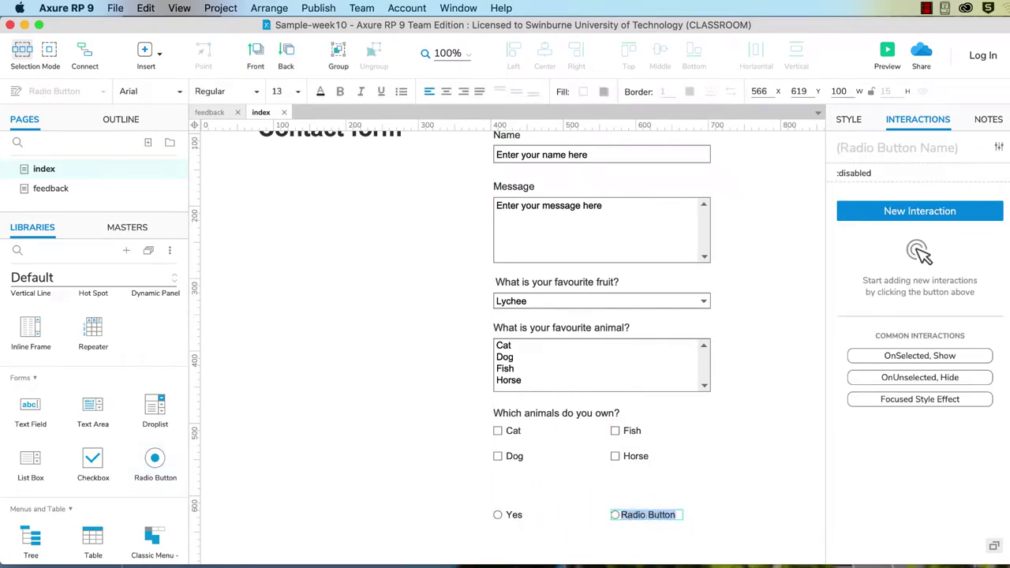
pyautogui.click(327, 478)
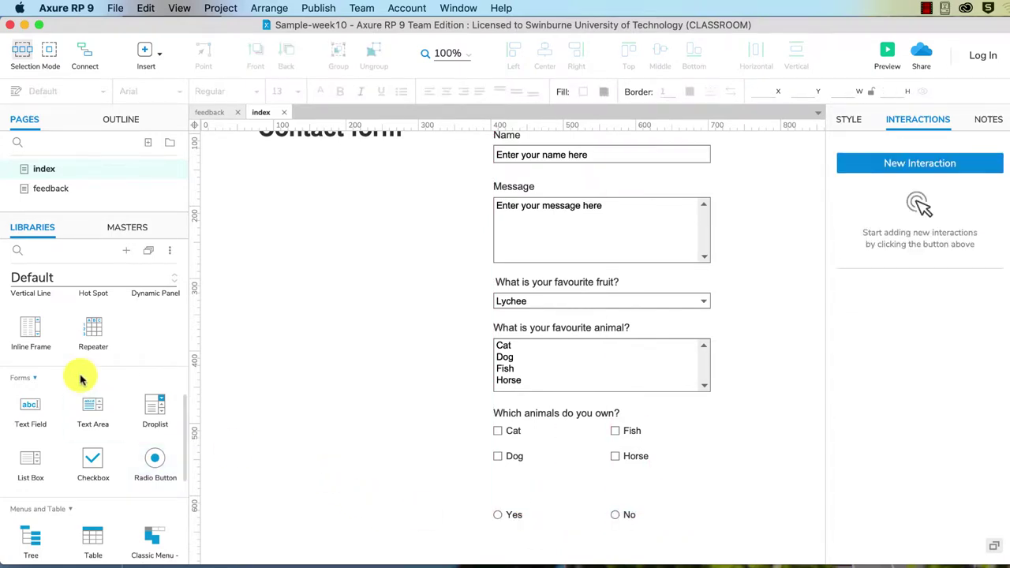
pyautogui.scroll(5, 85, 369)
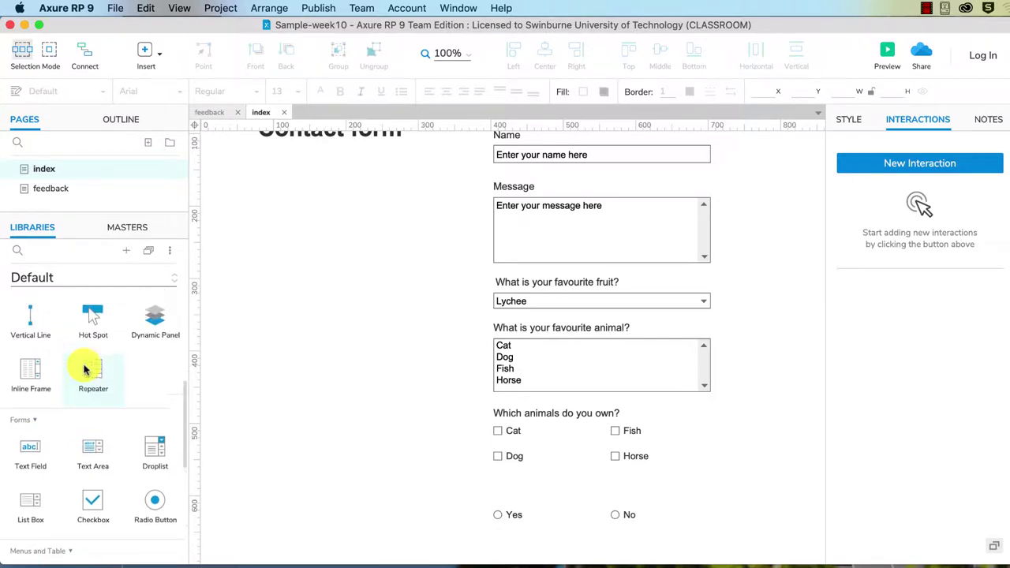
# Step: Add the label 'Do you like animals?' above the Yes/No radios and preview the page
pyautogui.moveTo(34, 324); pyautogui.dragTo(506, 495)
pyautogui.doubleClick(506, 495)
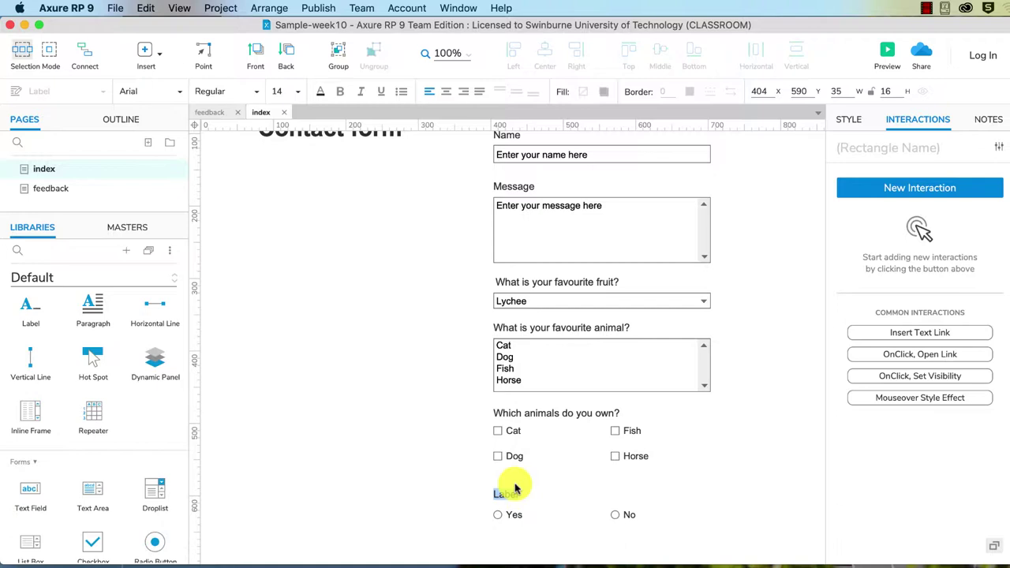
pyautogui.write('Do you like animal')
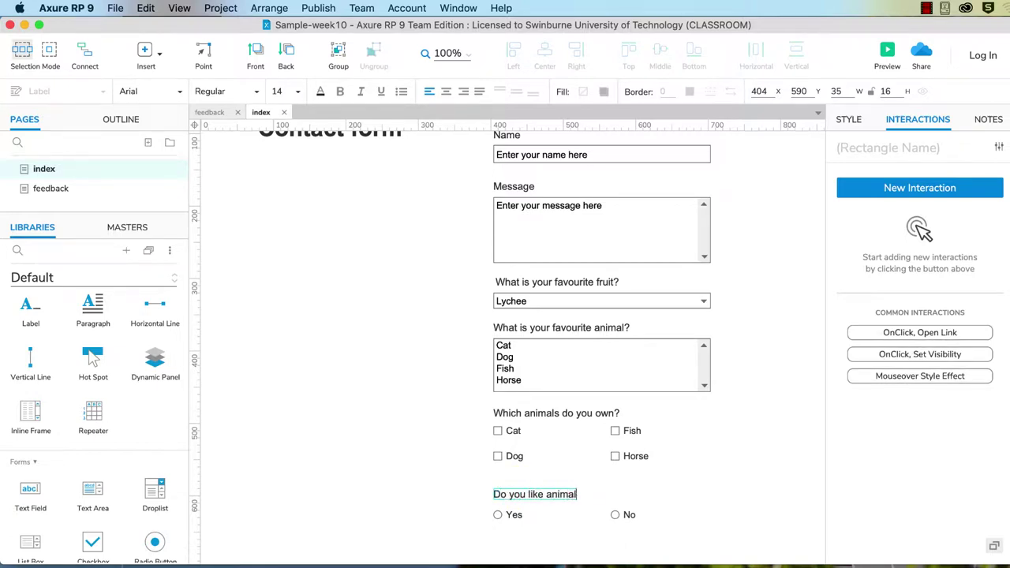
pyautogui.click(434, 482)
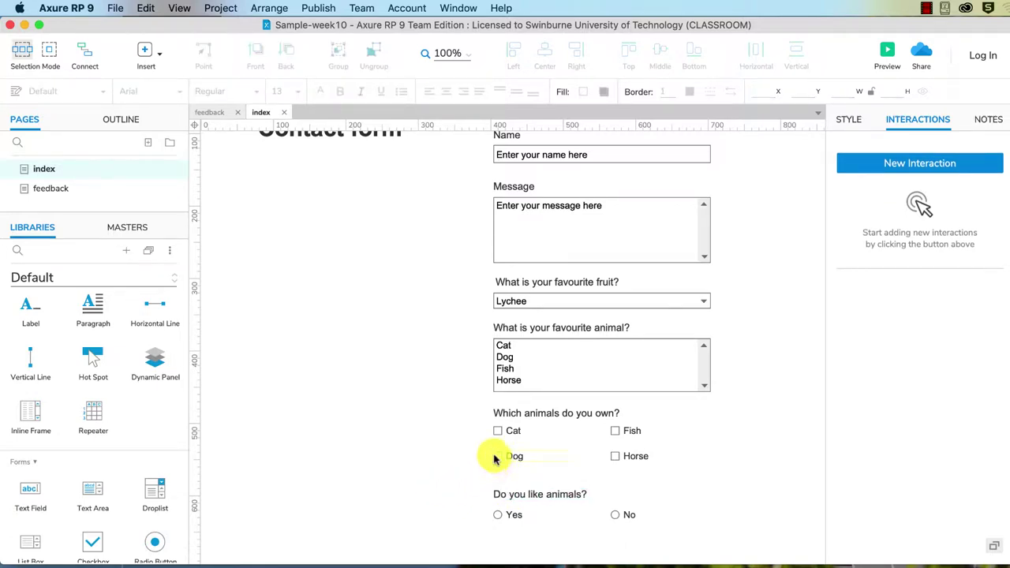
pyautogui.click(888, 51)
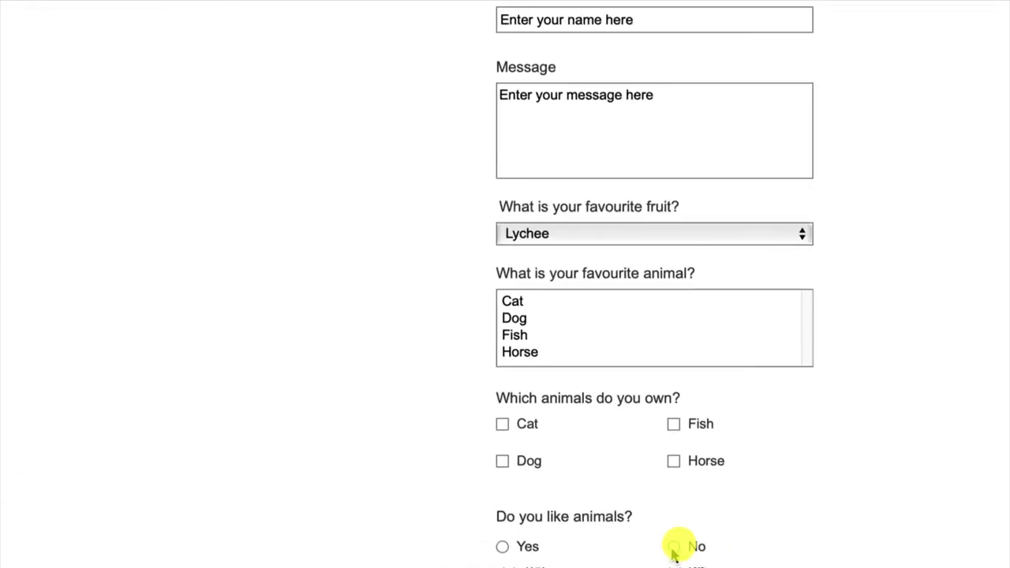
# Step: Select No, then Yes in the preview, showing both radios stay selected together
pyautogui.click(674, 548)
pyautogui.click(503, 547)
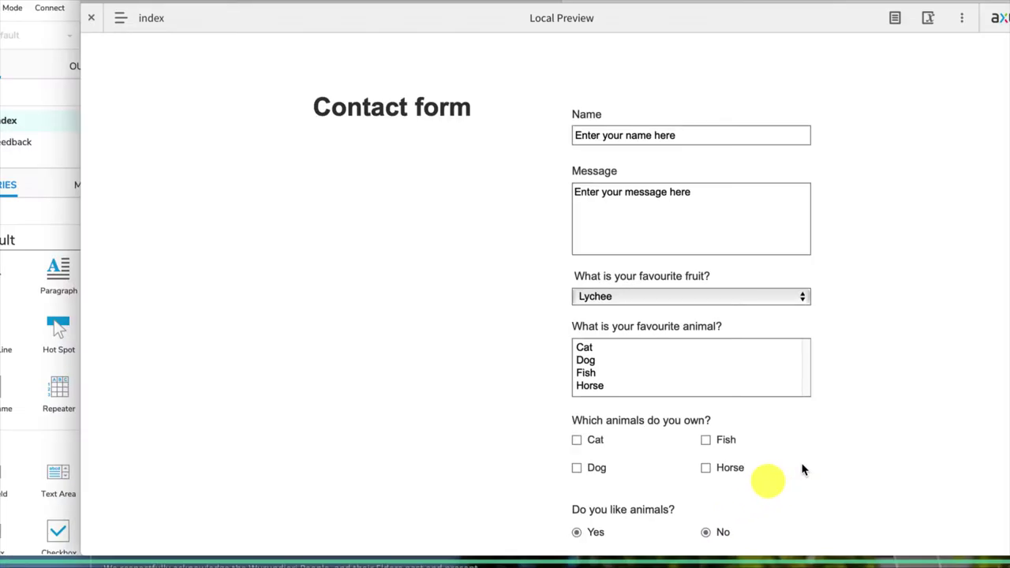
# Step: Assign the Yes radio button to a new radio group named like-animals
pyautogui.click(64, 445)
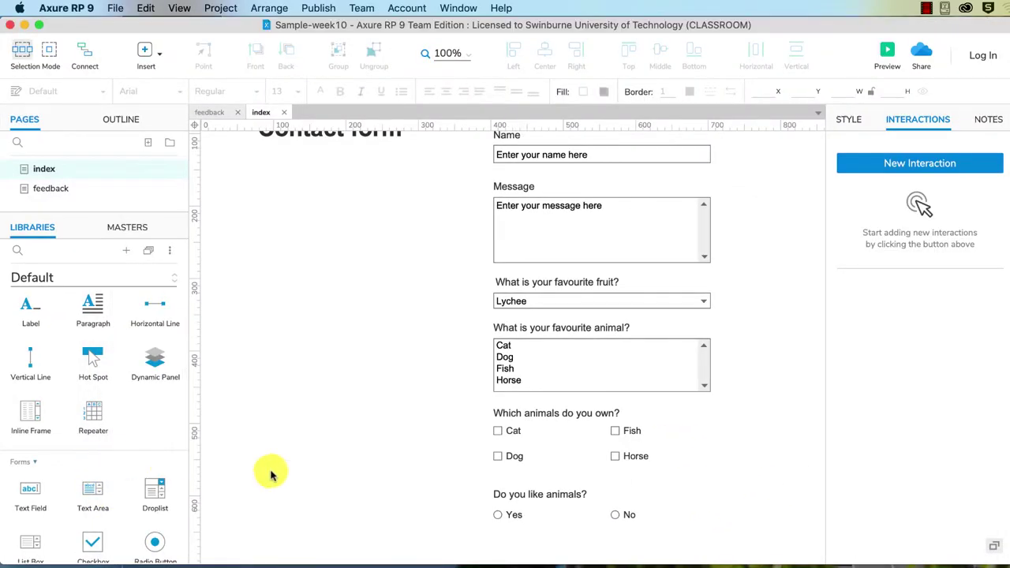
pyautogui.click(508, 515)
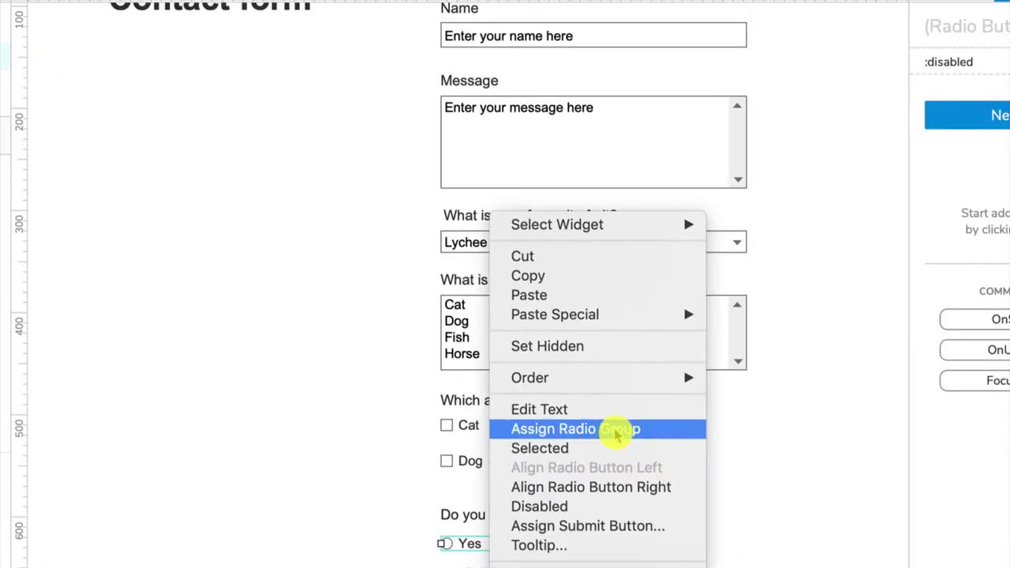
pyautogui.click(624, 437)
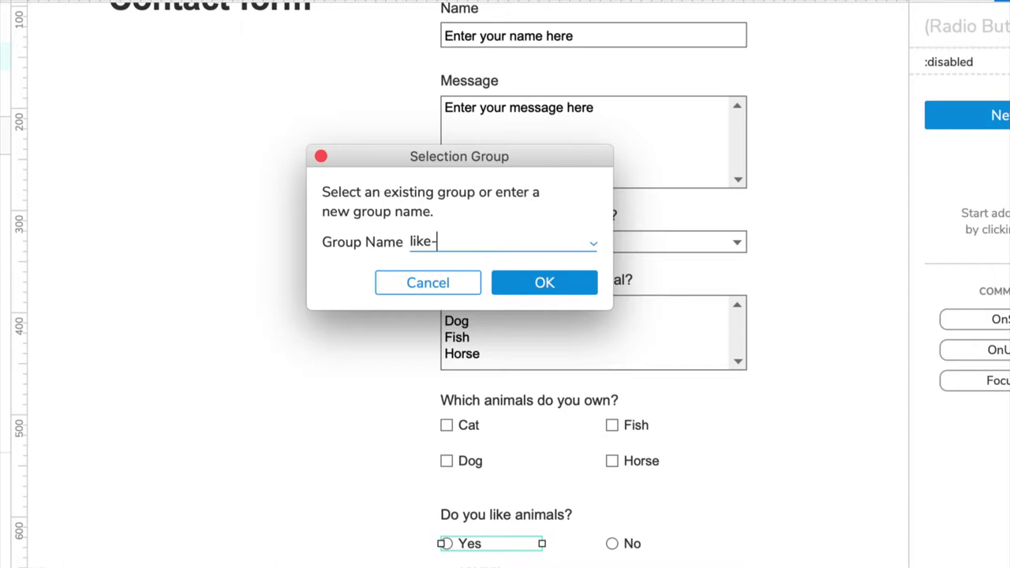
pyautogui.click(530, 283)
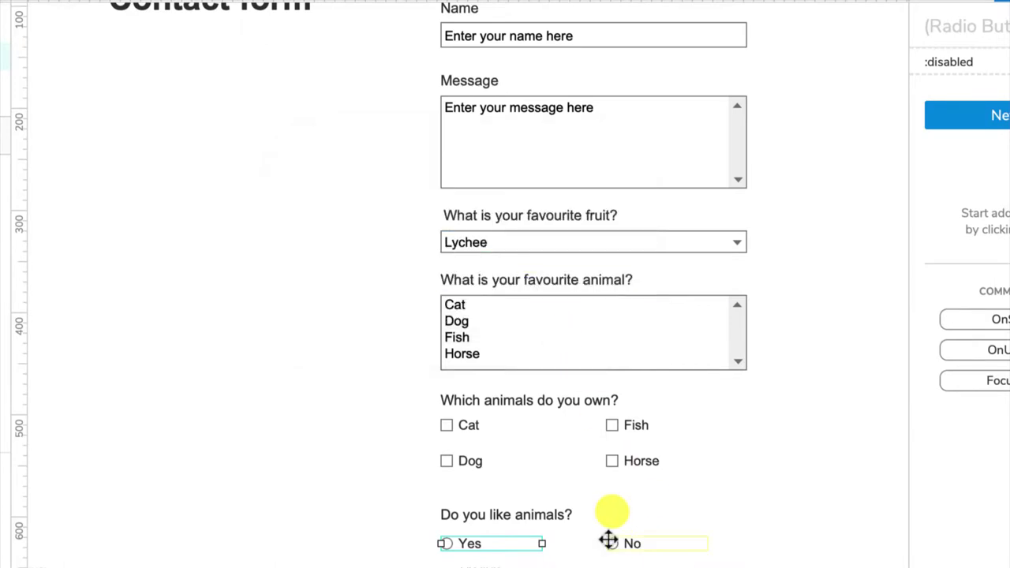
# Step: Add the No radio button to the like-animals group and preview the form again
pyautogui.click(648, 544)
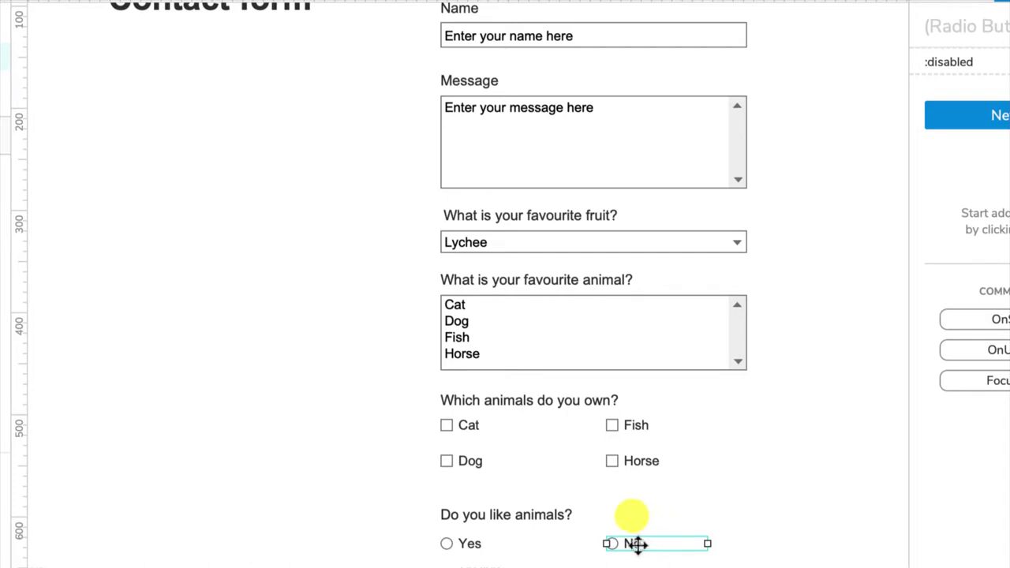
pyautogui.rightClick(633, 543)
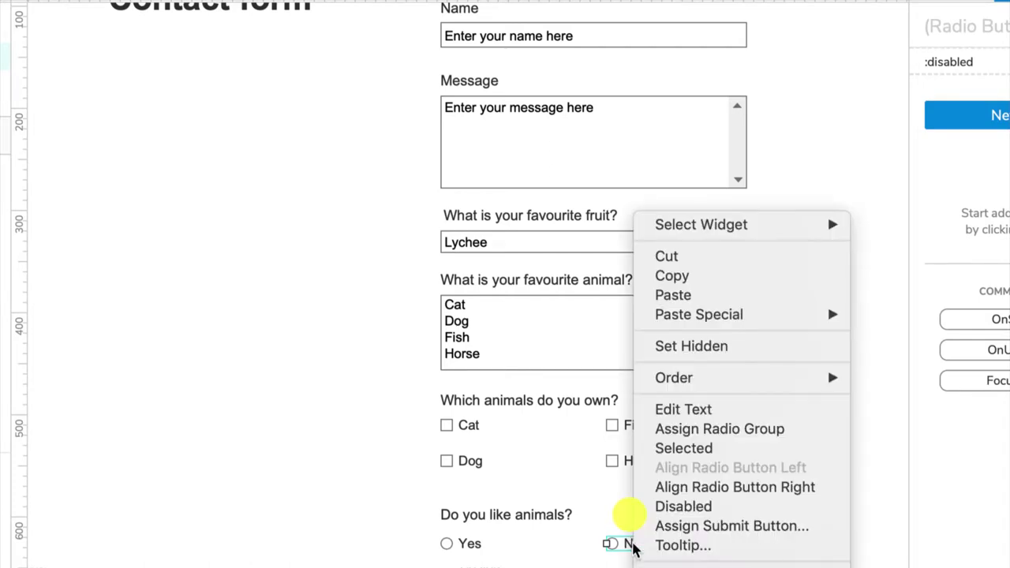
pyautogui.click(690, 432)
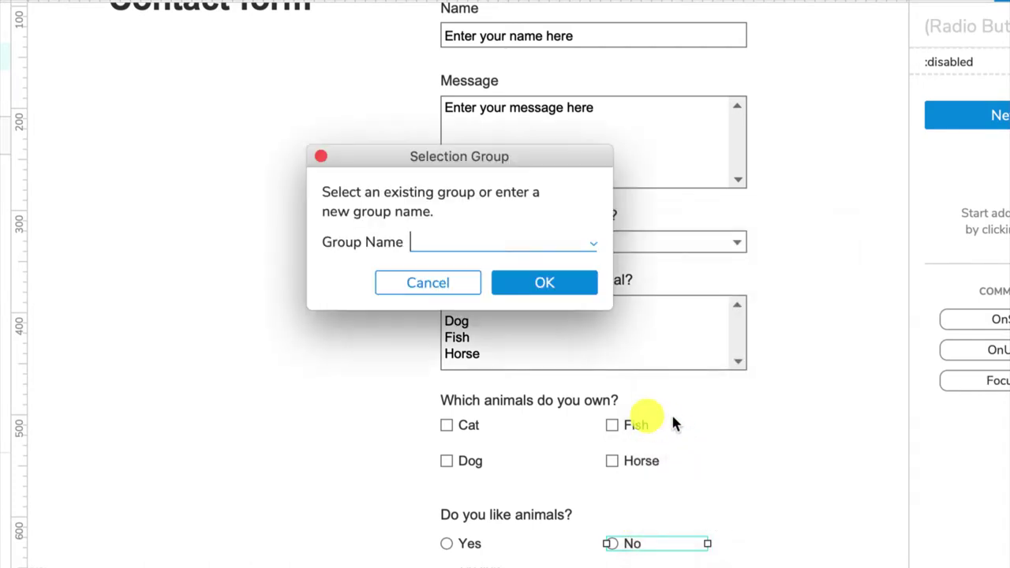
pyautogui.click(592, 247)
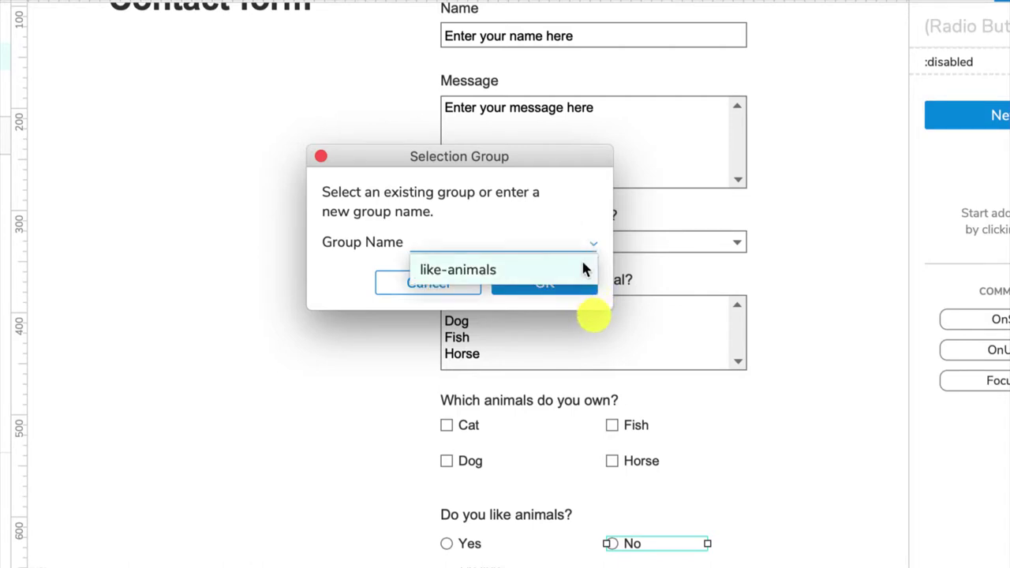
pyautogui.click(582, 270)
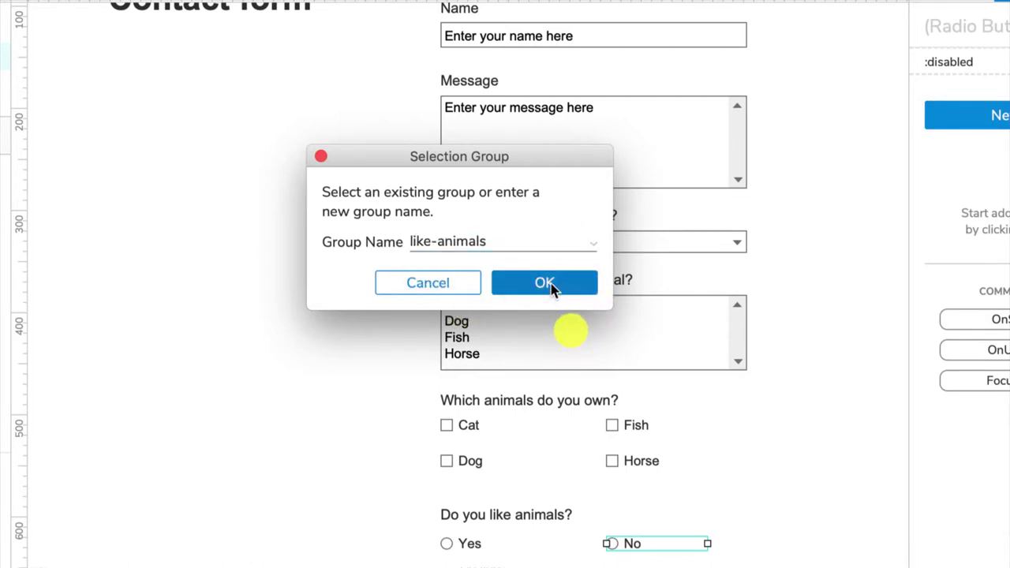
pyautogui.click(552, 287)
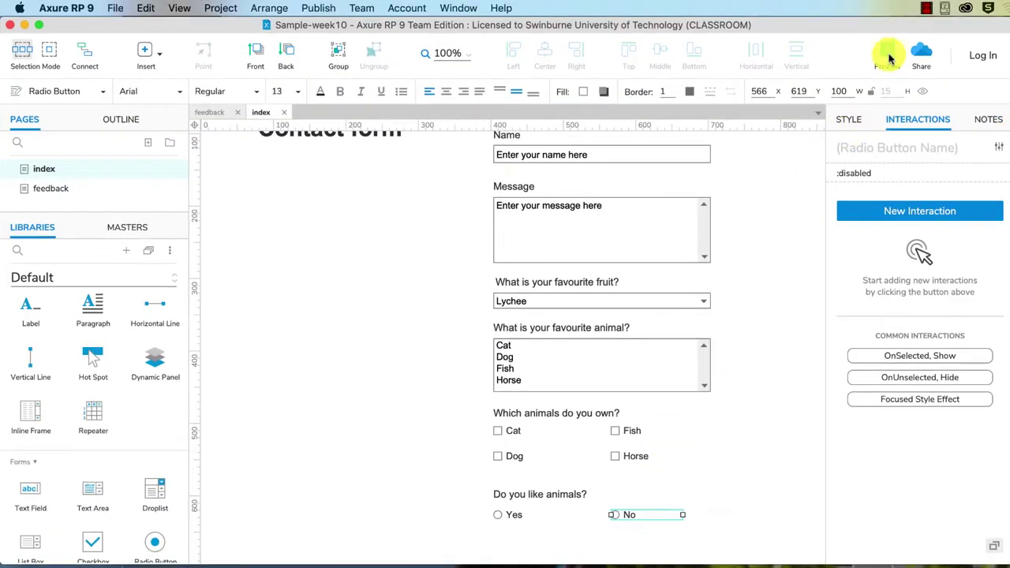
pyautogui.click(888, 57)
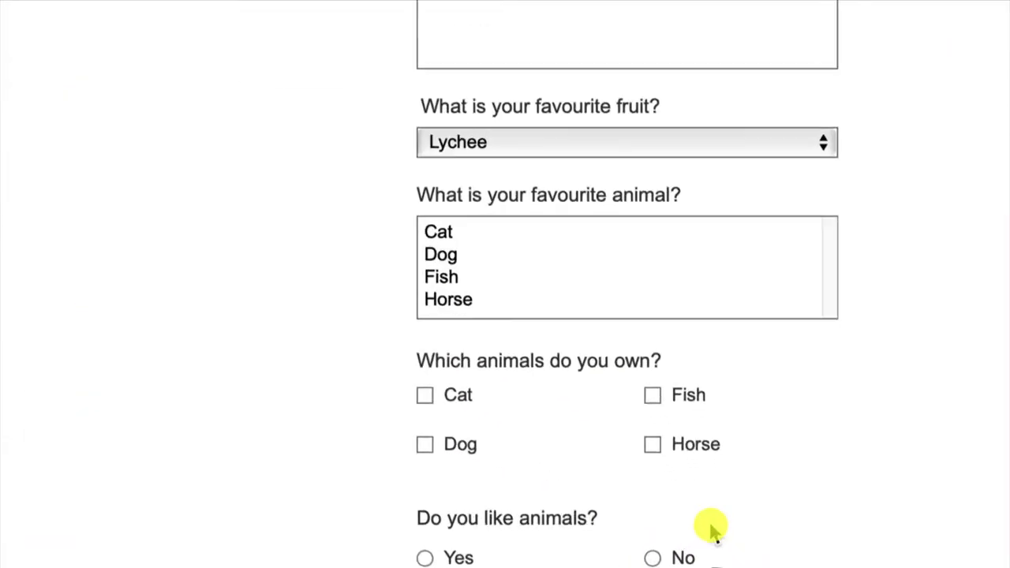
# Step: Pick No to confirm the Yes/No radios are exclusive, then return to the Axure editor
pyautogui.click(694, 546)
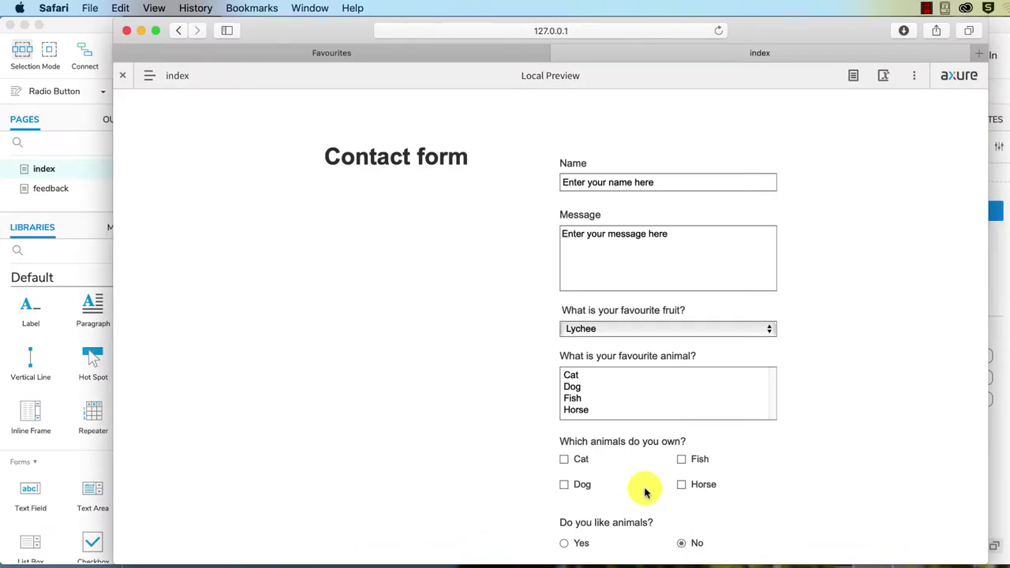
pyautogui.click(76, 466)
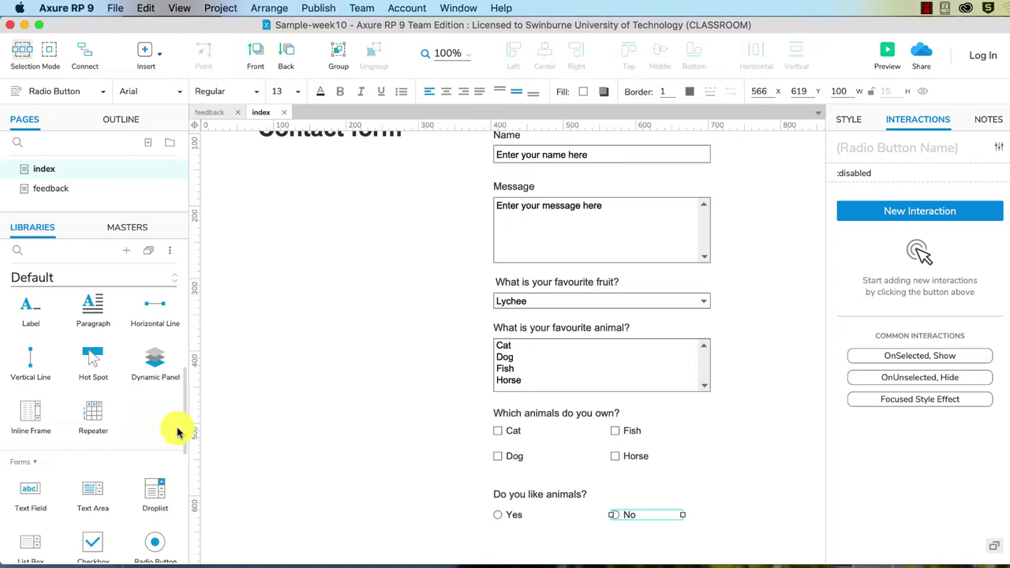
# Step: Place a Button widget below the Yes/No radios and relabel it SUBMIT
pyautogui.moveTo(186, 437); pyautogui.dragTo(184, 376)
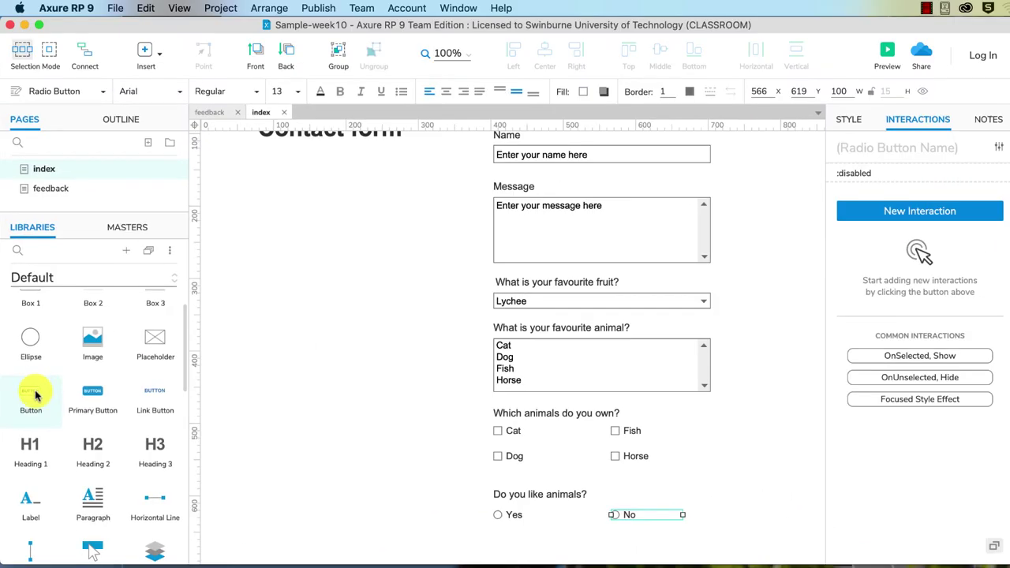
pyautogui.moveTo(34, 395); pyautogui.dragTo(493, 519)
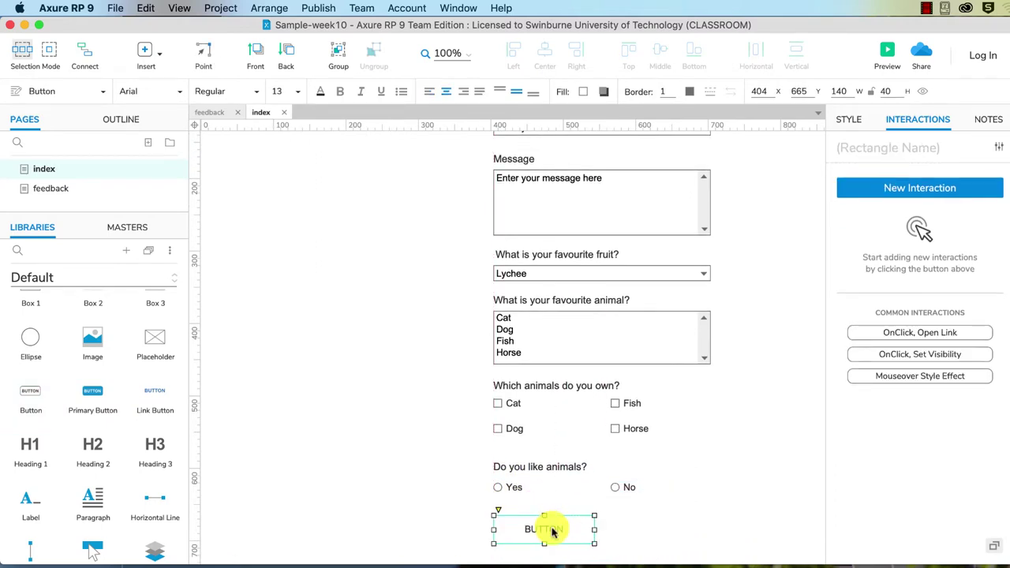
pyautogui.doubleClick(552, 530)
pyautogui.write('SUBMIT')
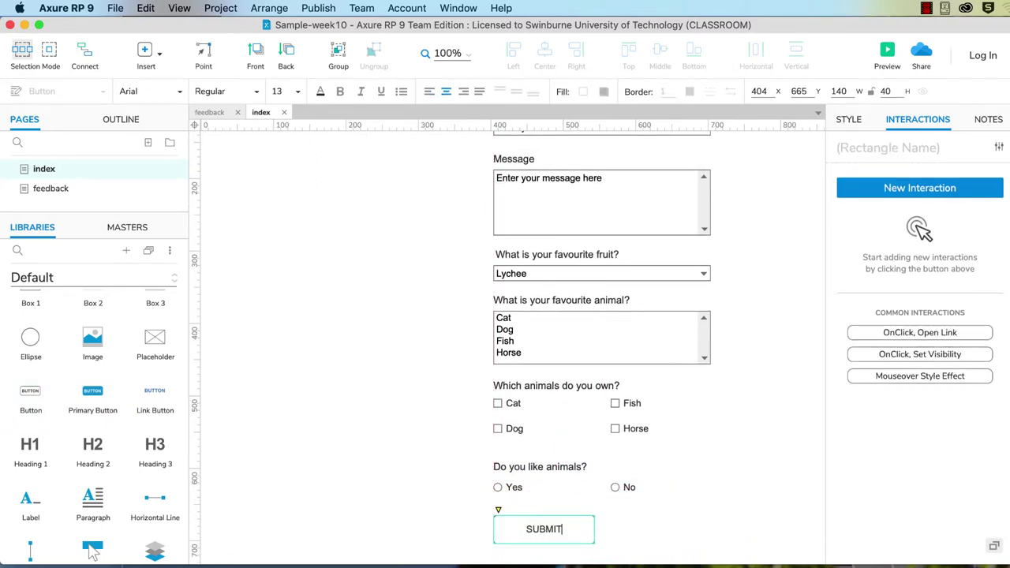
pyautogui.click(454, 510)
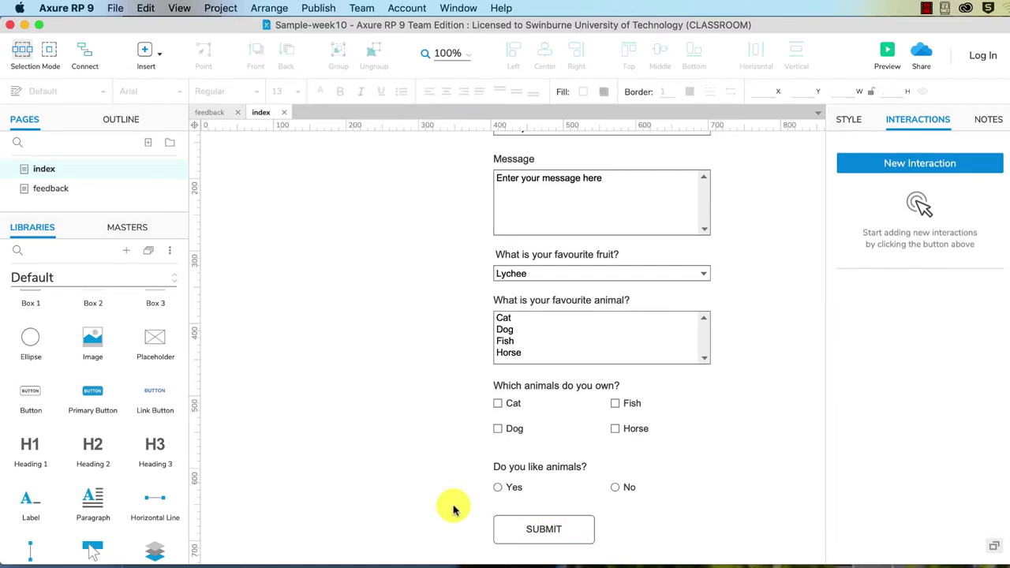
# Step: Assign SUBMIT as the submit button for the favourite animal list
pyautogui.click(509, 336)
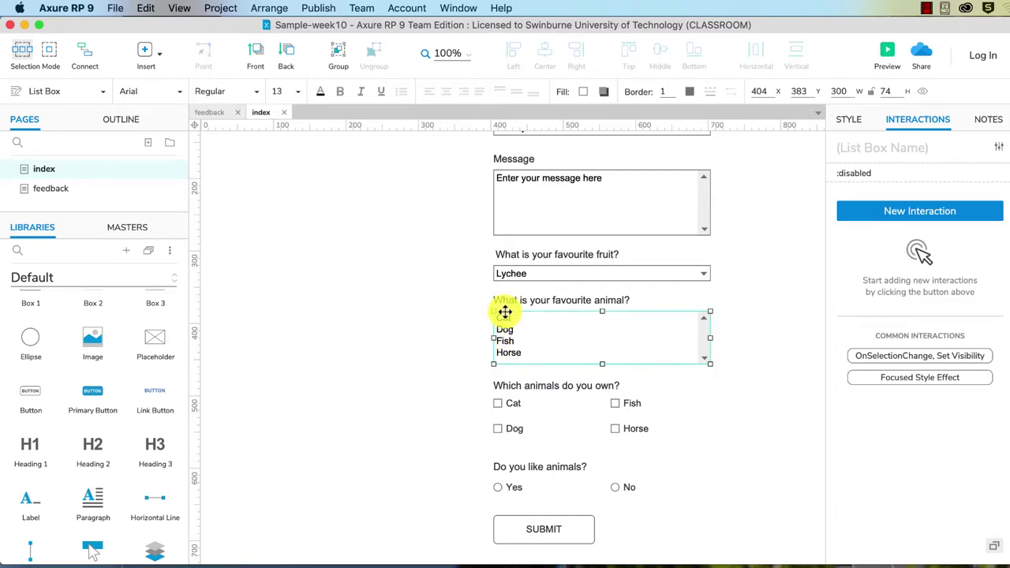
pyautogui.rightClick(507, 316)
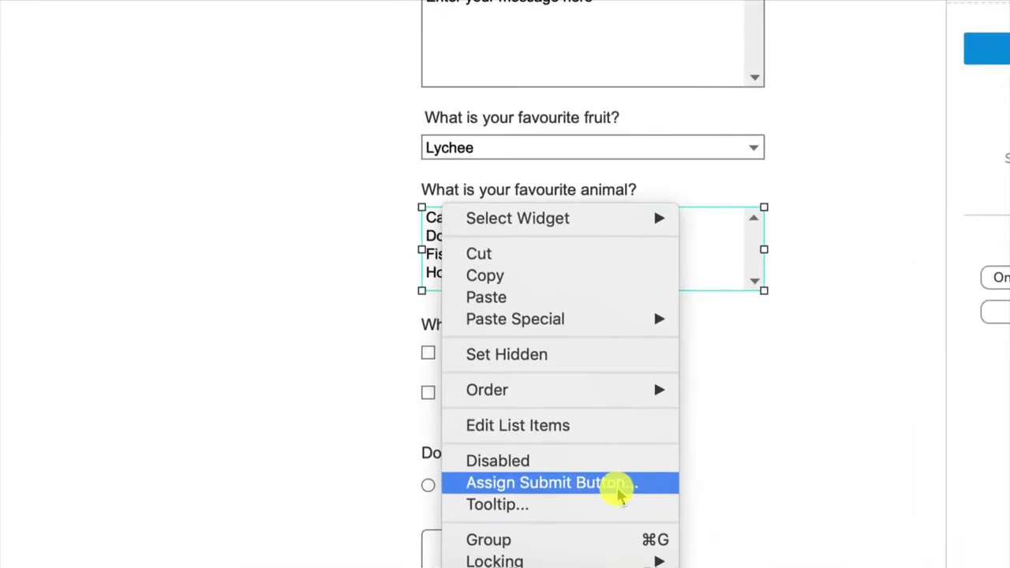
pyautogui.click(618, 483)
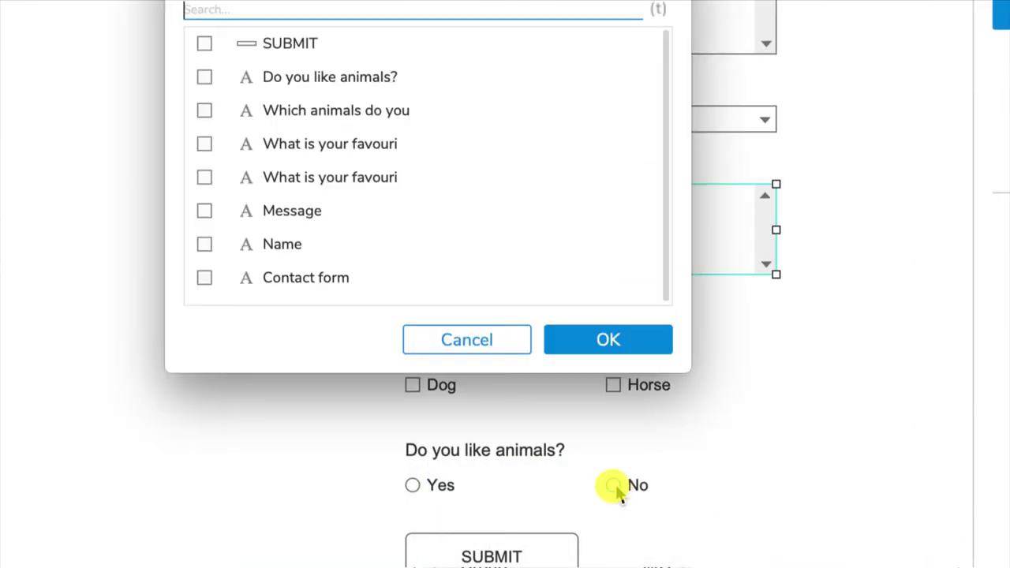
pyautogui.click(217, 95)
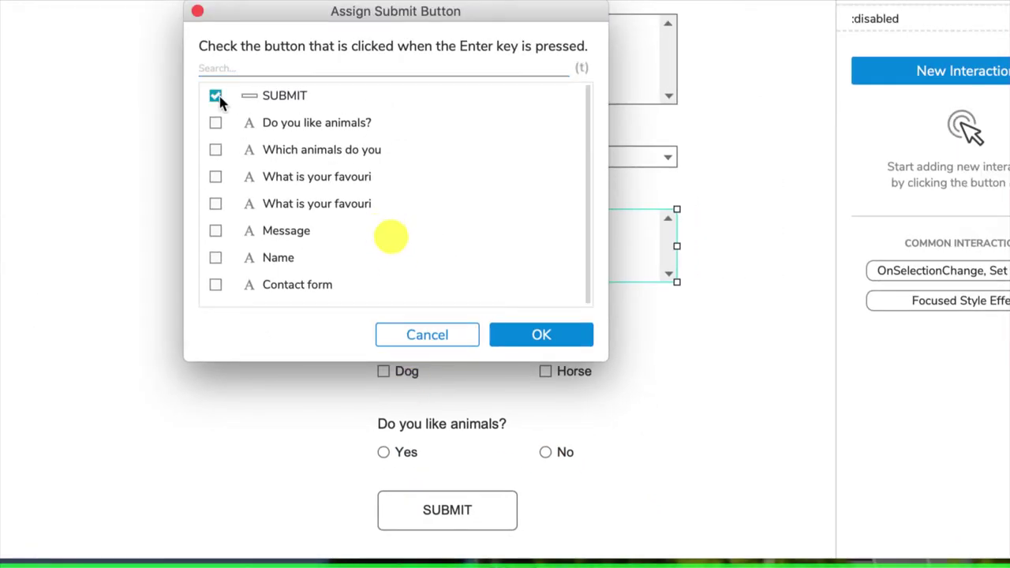
pyautogui.click(525, 331)
# Step: Assign SUBMIT as the submit button for the Cat checkbox
pyautogui.click(391, 332)
pyautogui.rightClick(390, 336)
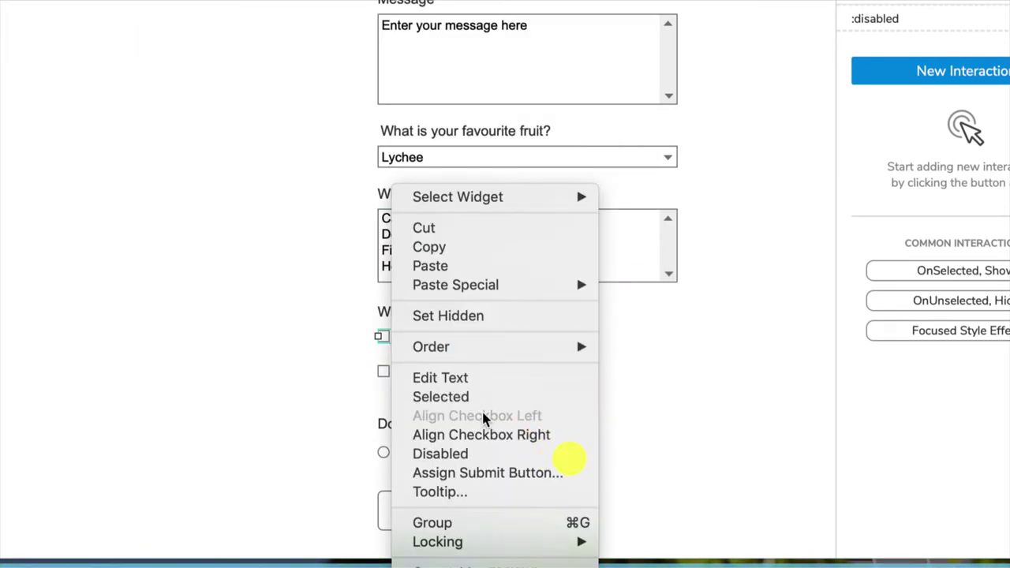
pyautogui.click(499, 474)
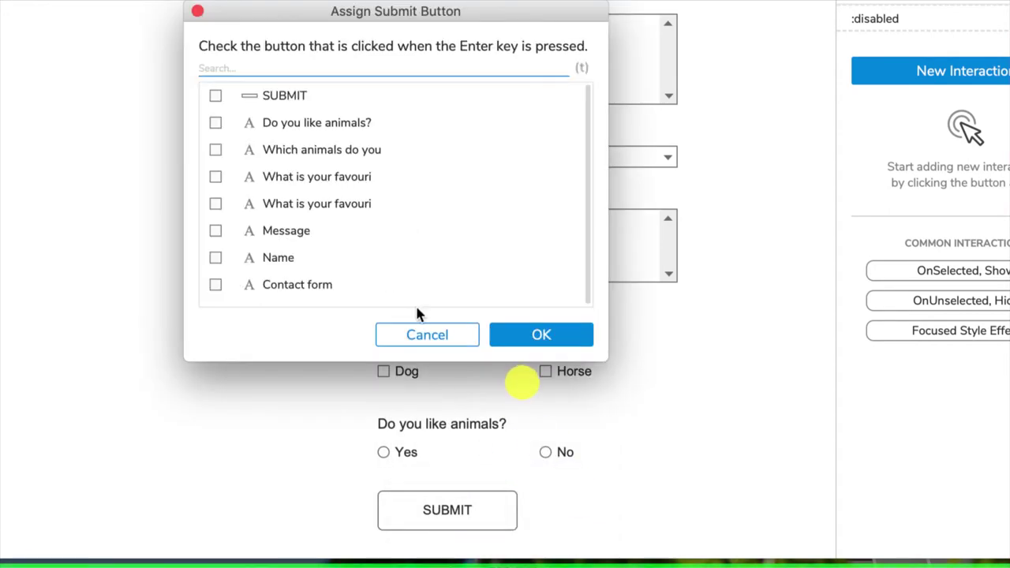
pyautogui.click(215, 95)
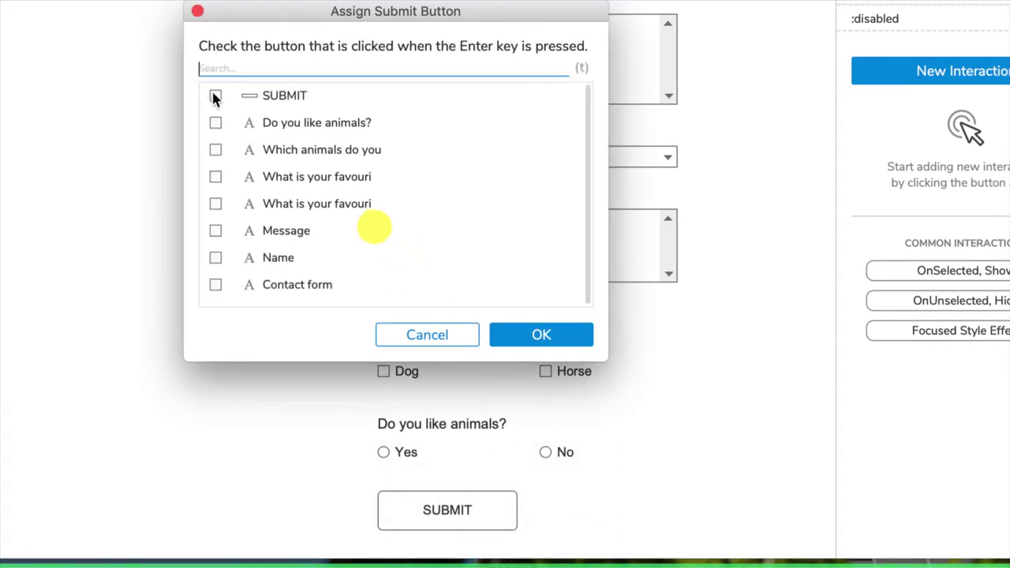
pyautogui.click(536, 336)
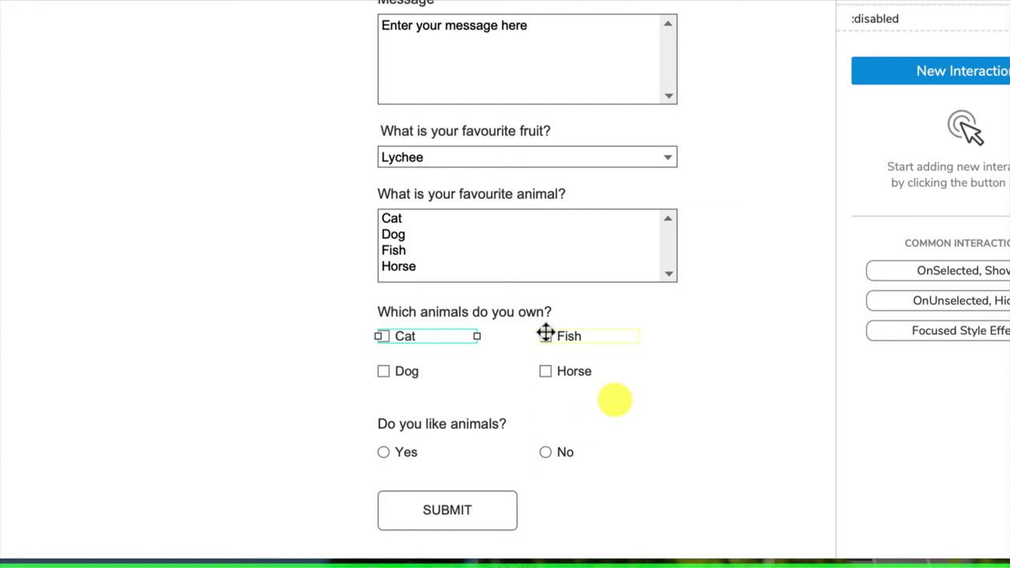
# Step: Keep Fish unchecked by default and make the Cat checkbox start checked
pyautogui.click(547, 336)
pyautogui.click(546, 337)
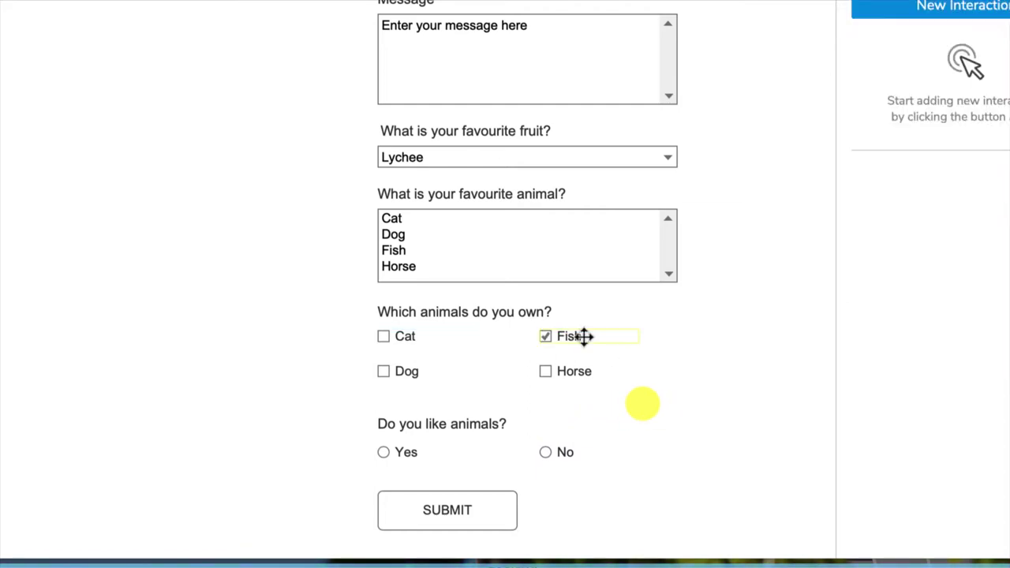
pyautogui.rightClick(585, 338)
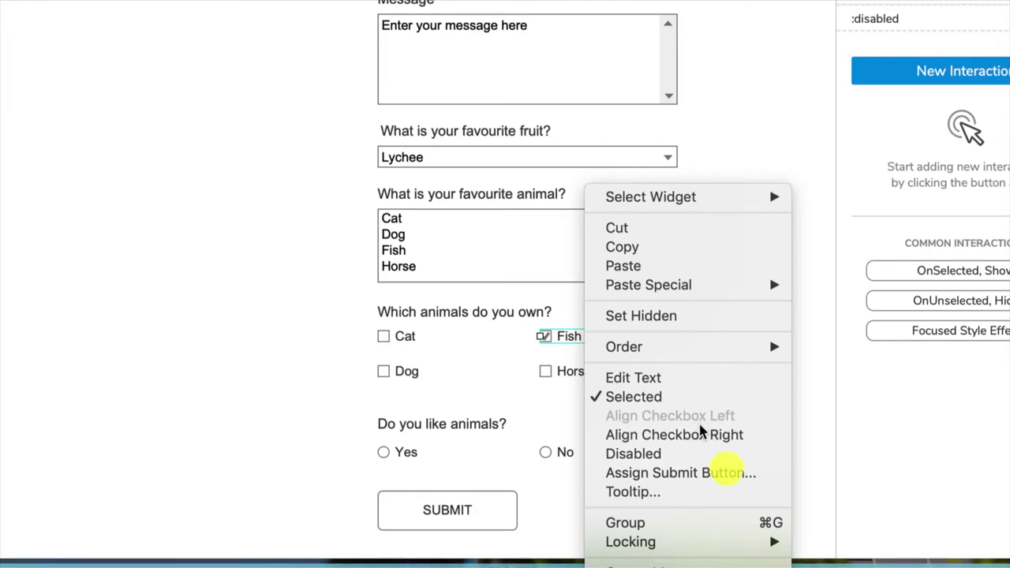
pyautogui.click(312, 376)
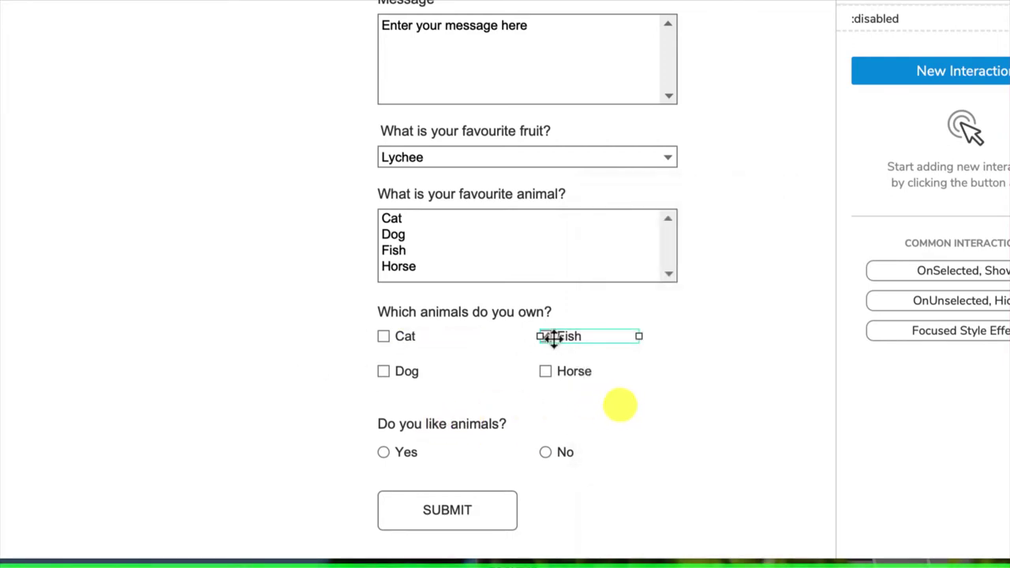
pyautogui.click(387, 339)
pyautogui.click(382, 337)
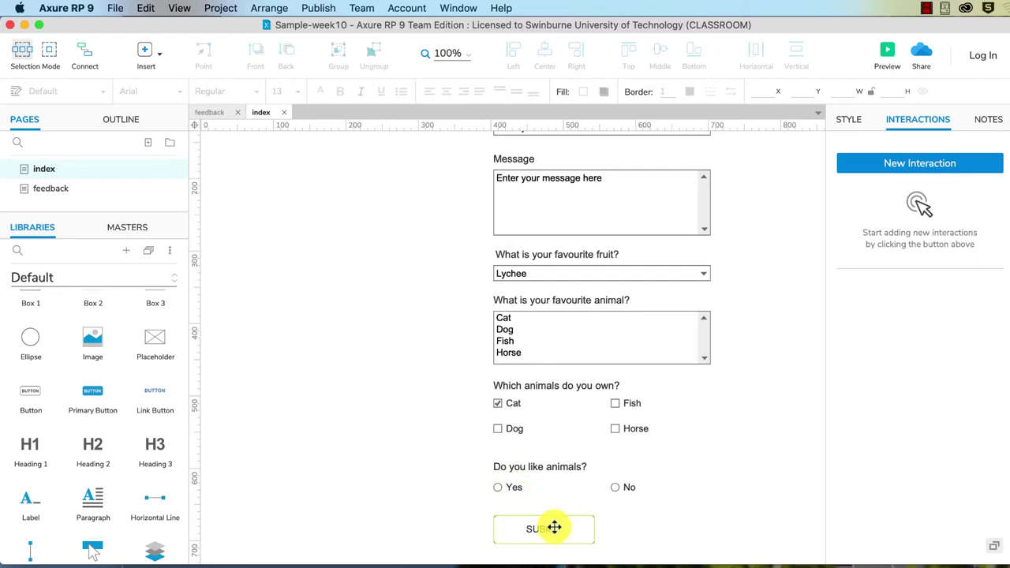
# Step: Give the SUBMIT button an OnClick Open Link action targeting the feedback page
pyautogui.click(556, 529)
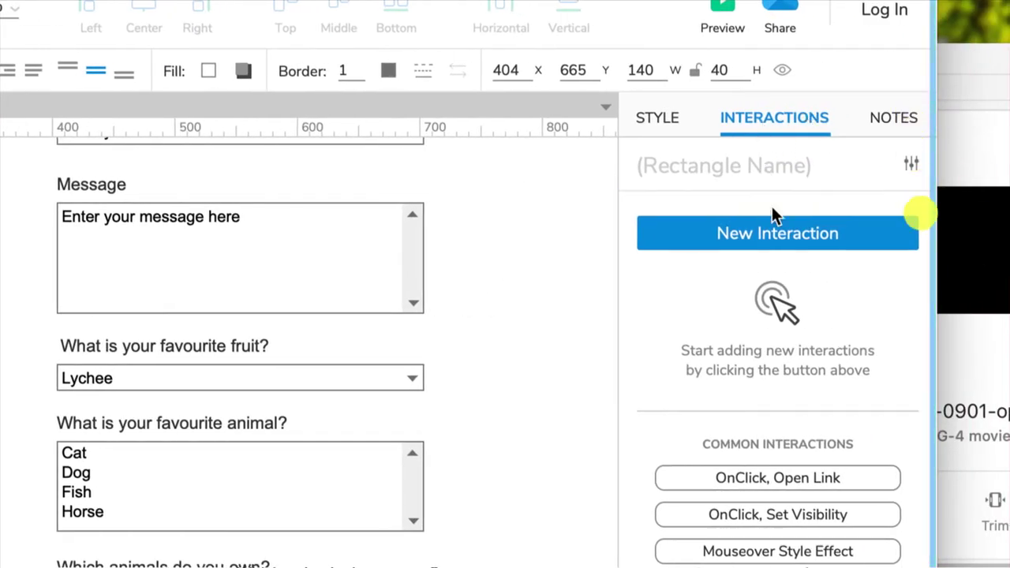
pyautogui.click(809, 479)
pyautogui.click(719, 402)
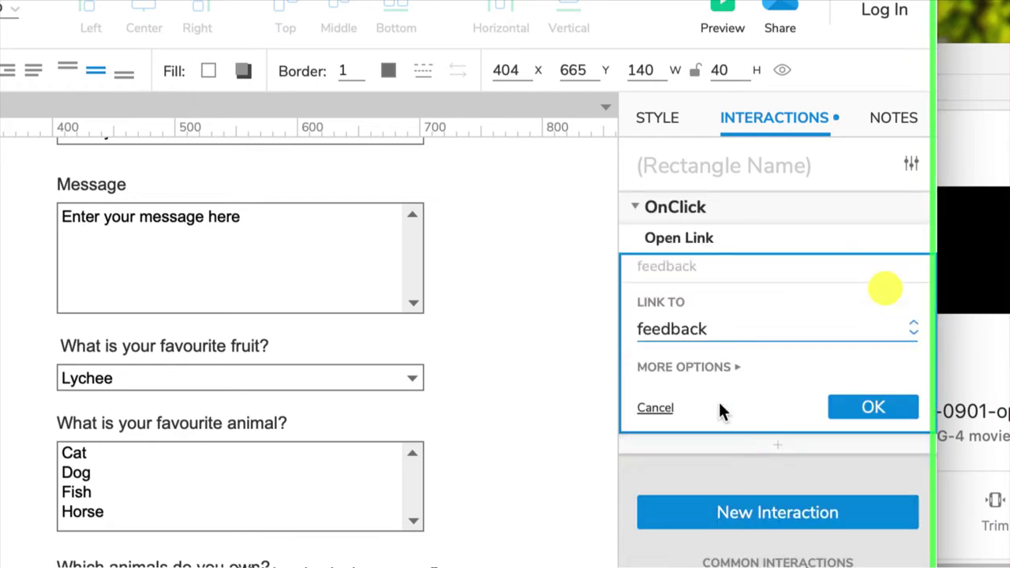
pyautogui.click(852, 410)
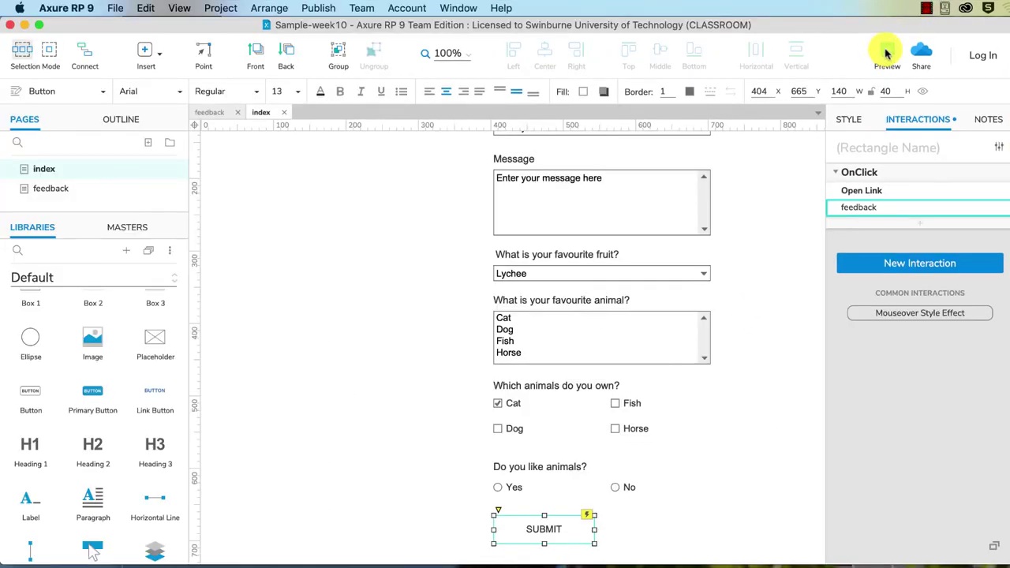
# Step: Preview the form in Safari, enter a name and the message 'Hi there'
pyautogui.press('super+period')
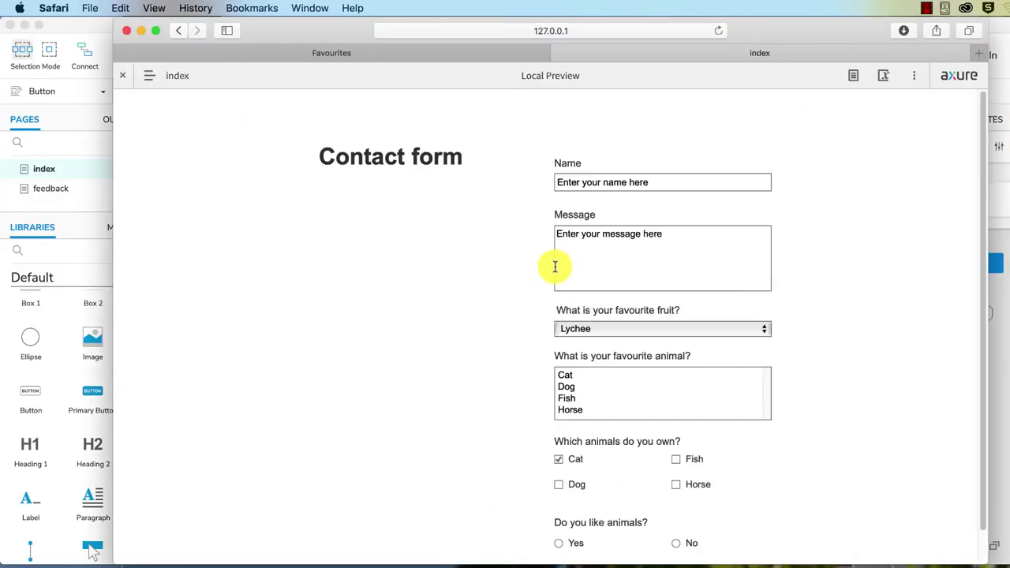
pyautogui.click(571, 183)
pyautogui.moveTo(671, 178); pyautogui.dragTo(487, 185)
pyautogui.write('E')
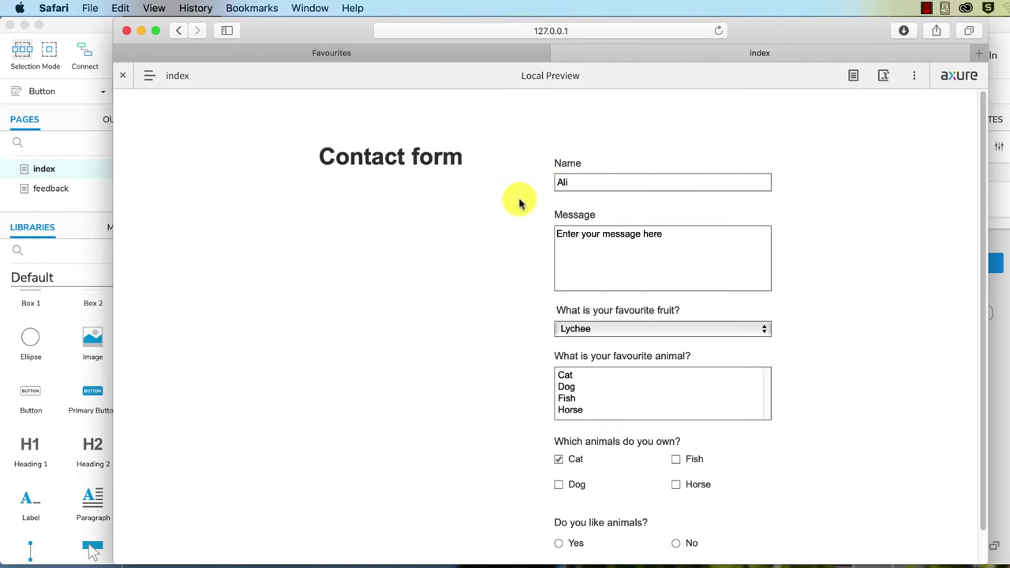
pyautogui.moveTo(663, 234); pyautogui.dragTo(449, 221)
pyautogui.write('Hi ther')
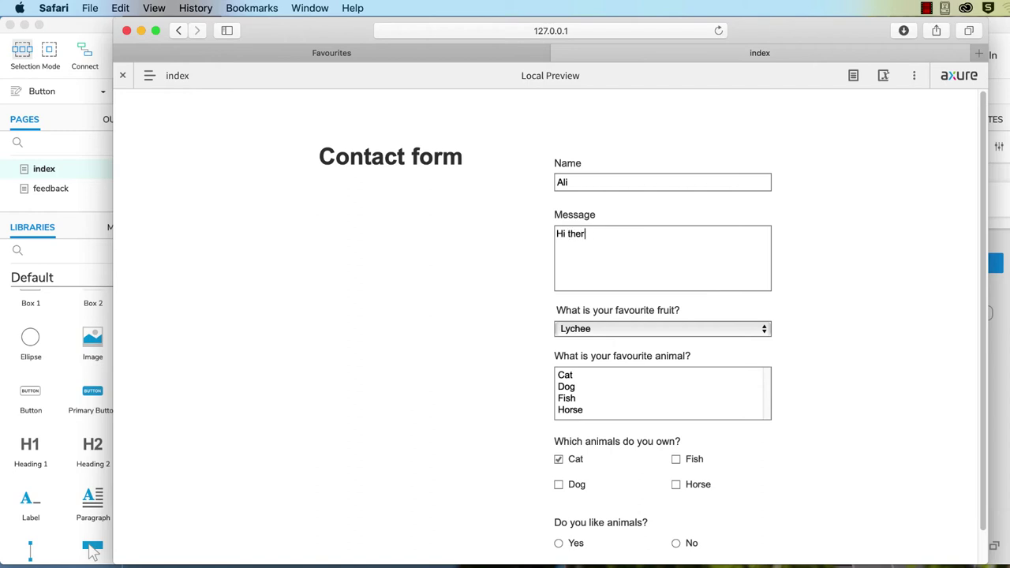
pyautogui.write('e')
# Step: Choose Banana as favourite fruit and select Cat and Horse in the animal list
pyautogui.click(620, 329)
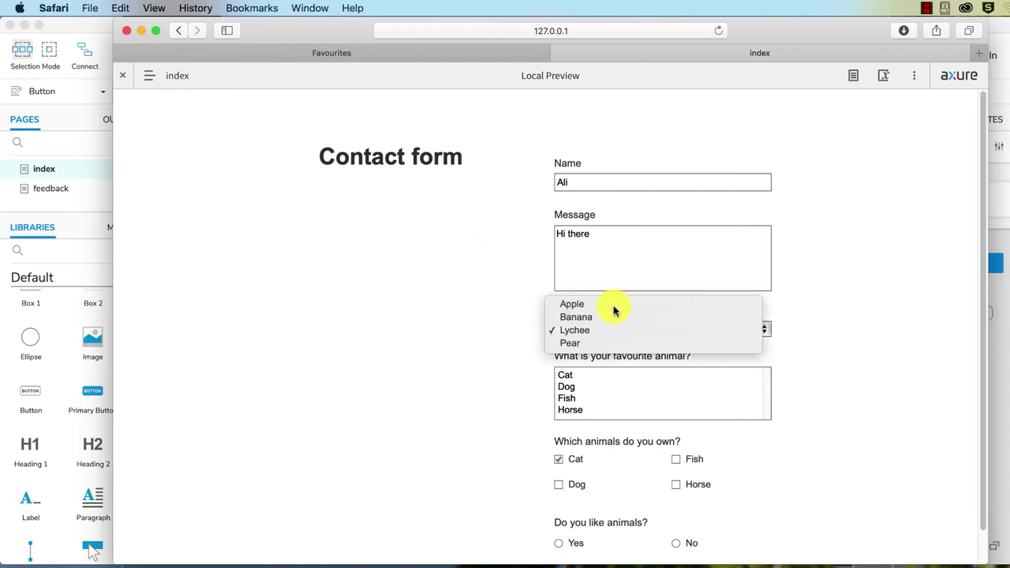
pyautogui.click(615, 306)
pyautogui.click(618, 330)
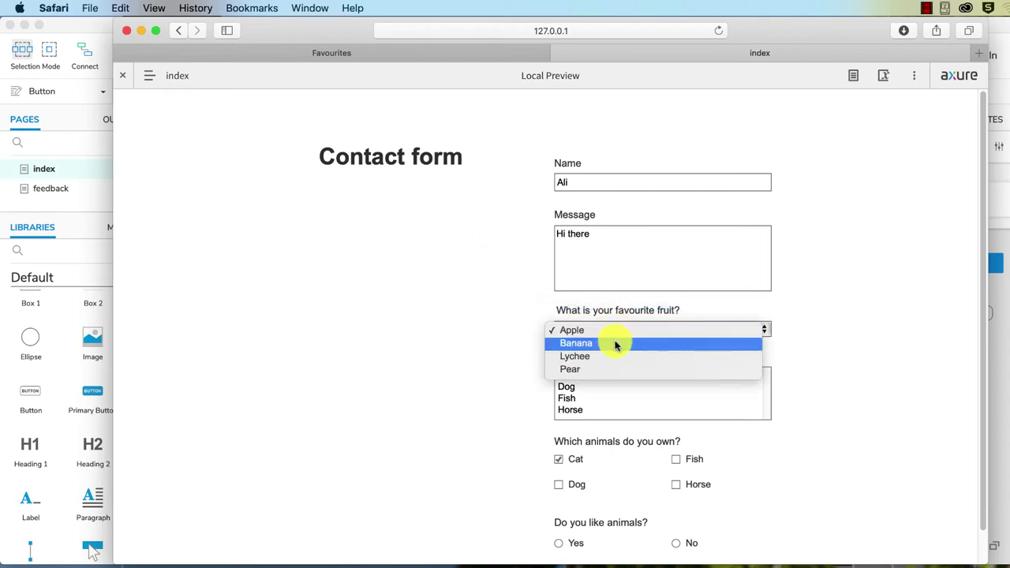
pyautogui.click(617, 345)
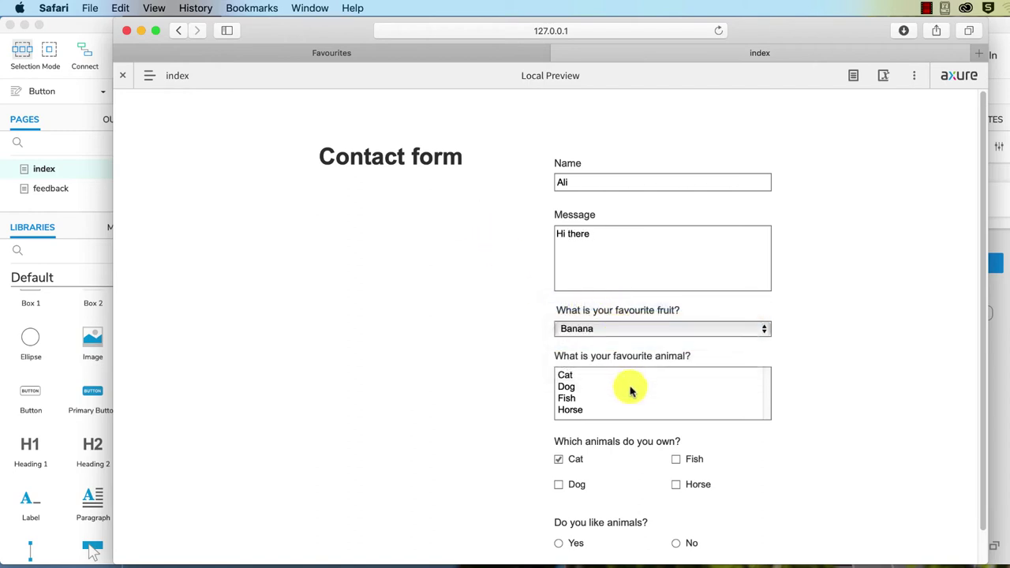
pyautogui.click(568, 381)
pyautogui.rightClick(568, 381)
pyautogui.press('super+a')
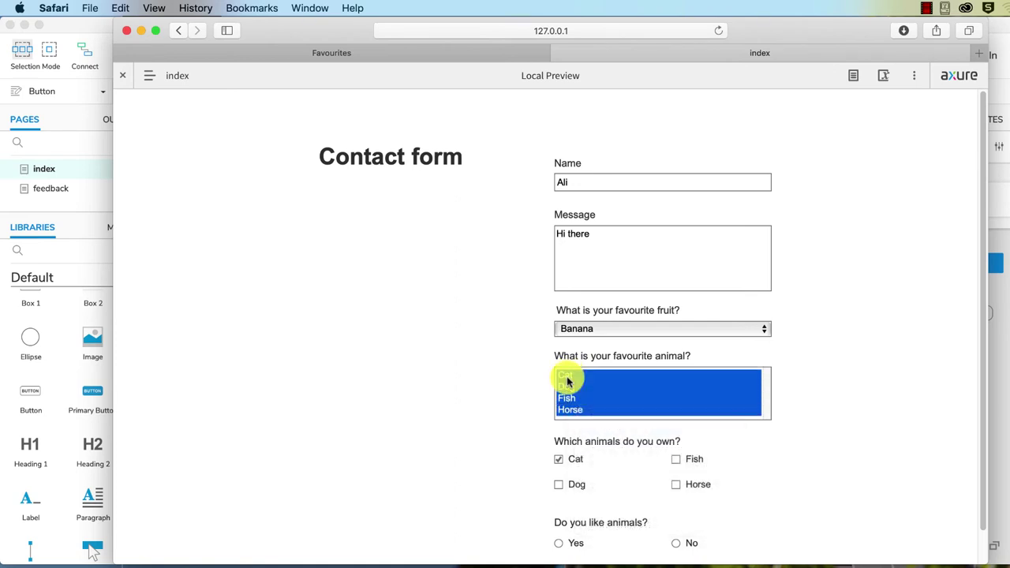
pyautogui.click(593, 409)
pyautogui.keyDown('shift'); pyautogui.click(565, 379); pyautogui.keyUp('shift')
pyautogui.click(566, 378)
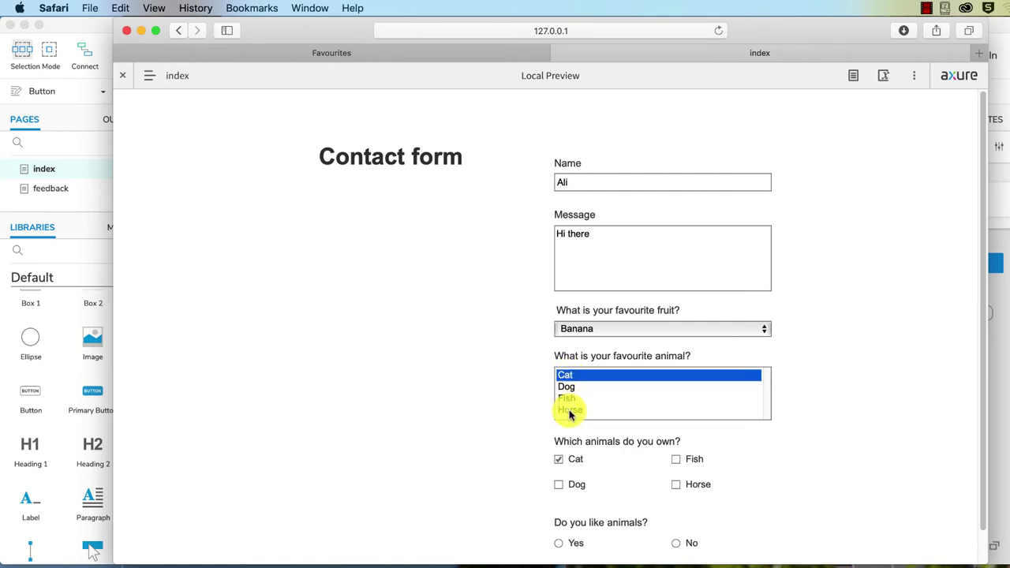
pyautogui.keyDown('super'); pyautogui.click(568, 410); pyautogui.keyUp('super')
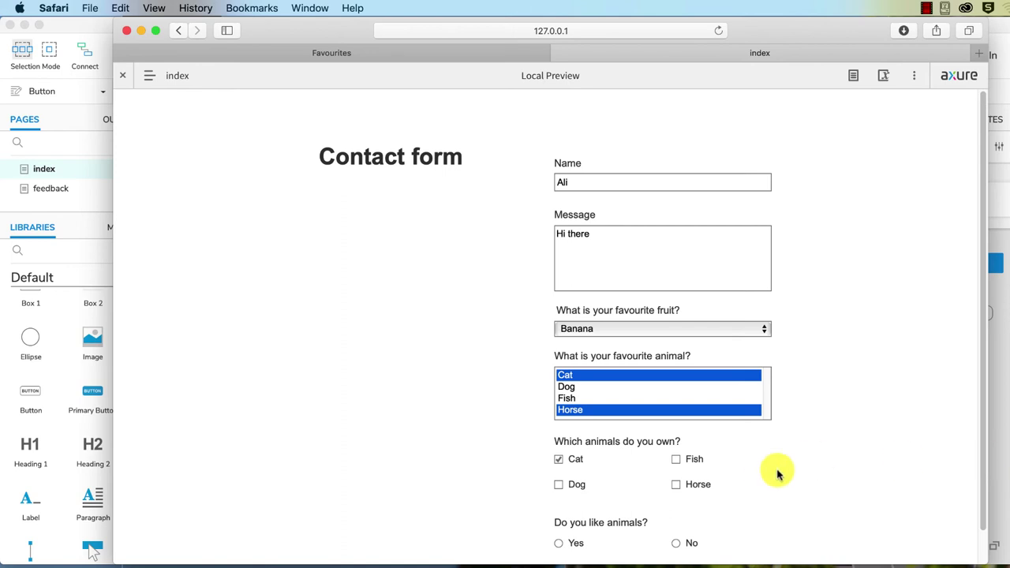
# Step: Answer Yes to liking animals, submit the form, and return from the feedback page
pyautogui.scroll(-2, 821, 485)
pyautogui.click(559, 428)
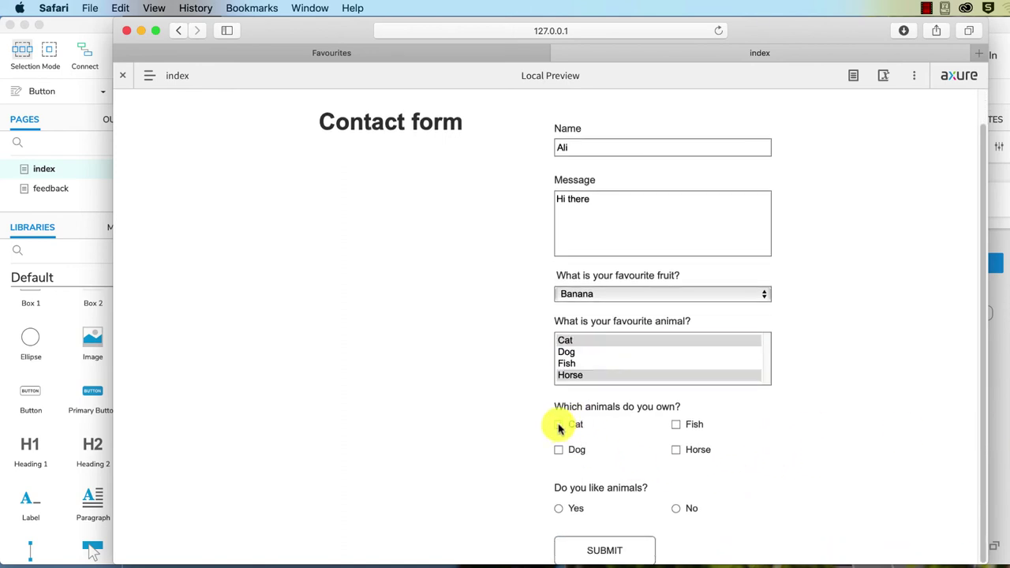
pyautogui.click(559, 510)
pyautogui.click(621, 552)
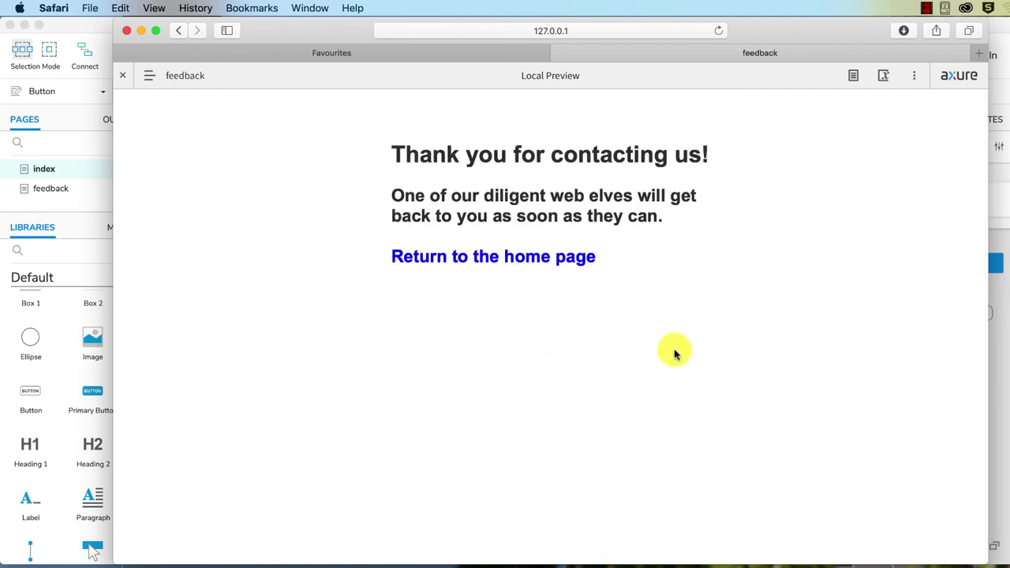
pyautogui.click(576, 262)
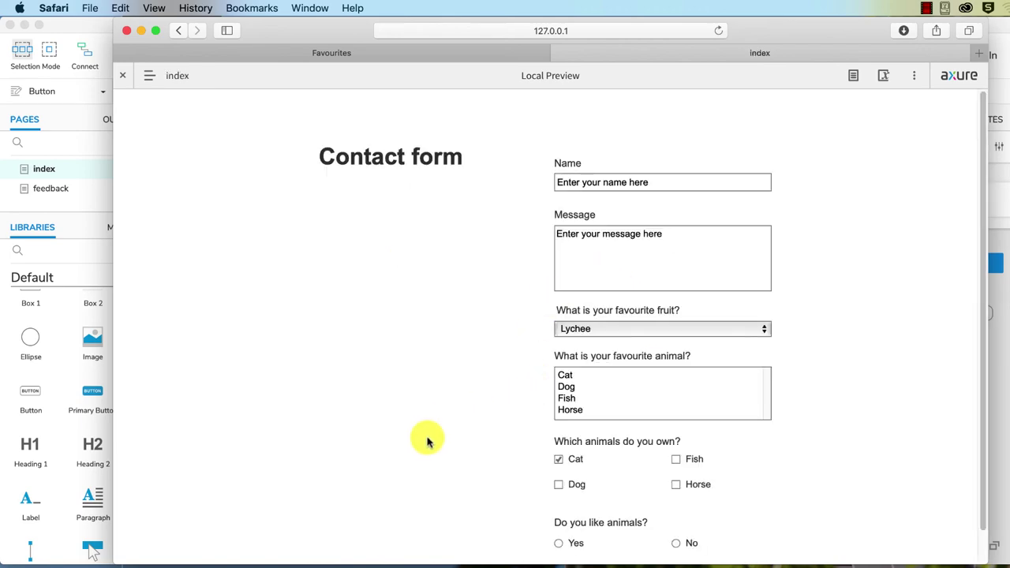